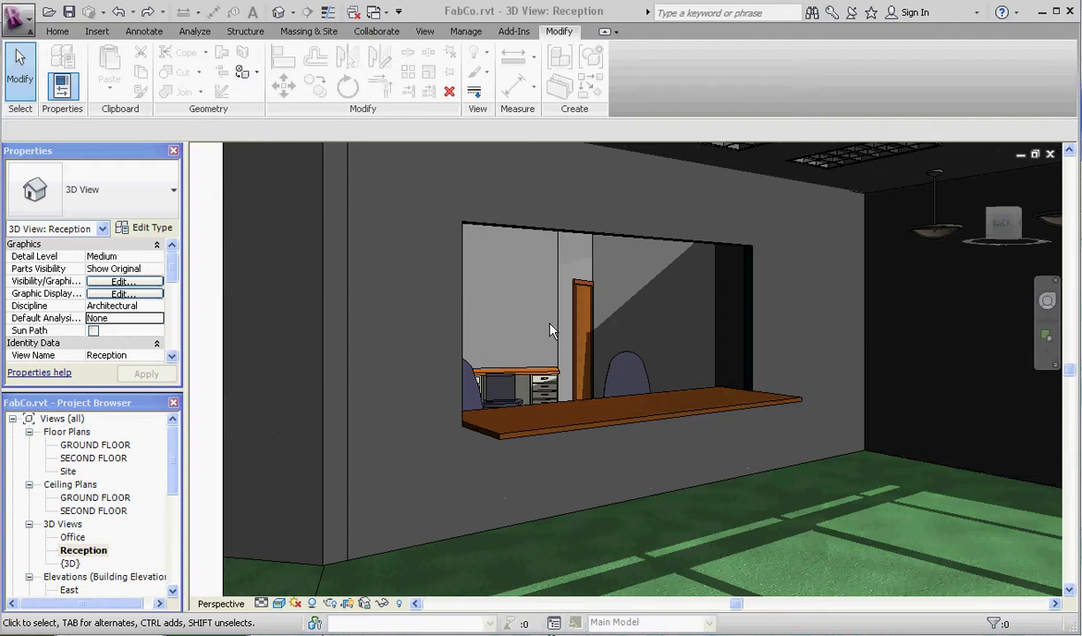
Step: Open the Section 3 building section view
left_click(173, 500)
left_click(175, 459)
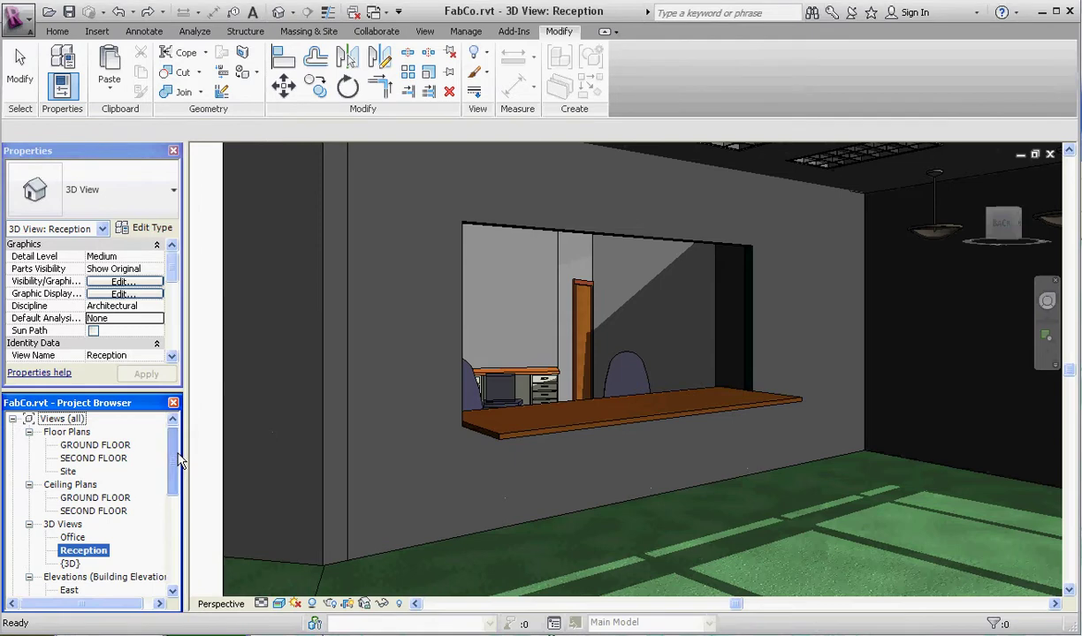
left_click_drag(176, 459, 175, 502)
left_click(79, 551)
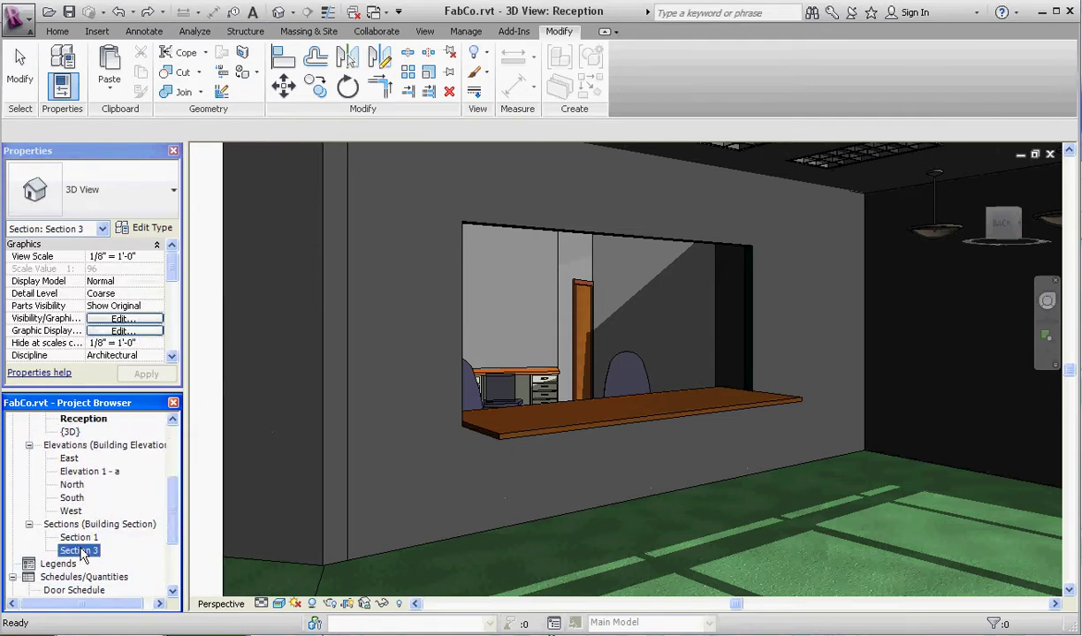
double_click(79, 551)
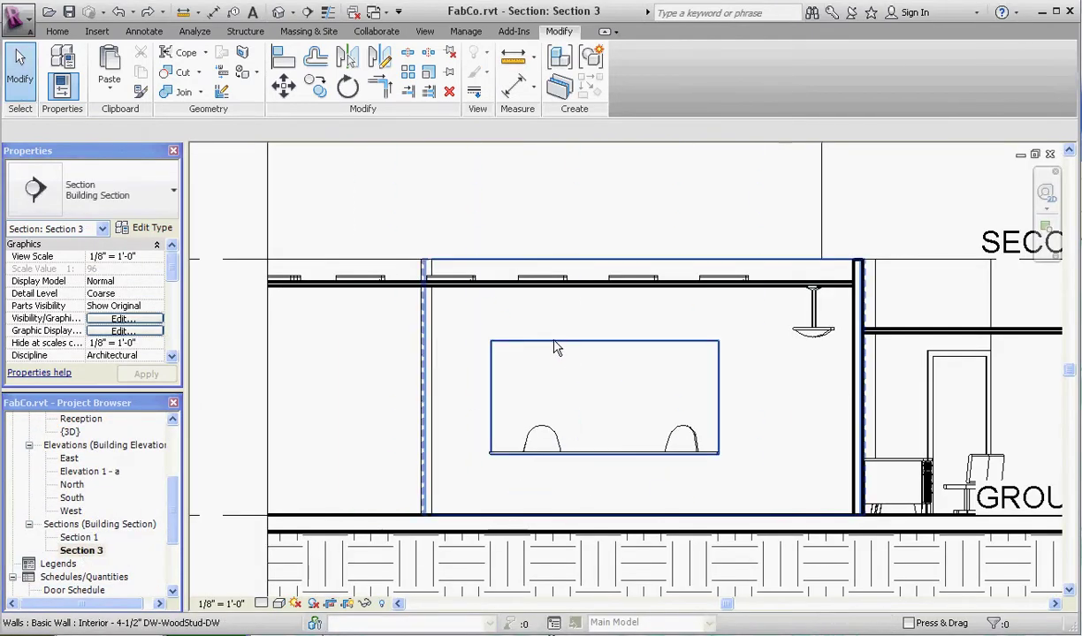
Step: Delete the rectangular opening from the reception wall's profile, finish the profile edit, and remove the unsatisfied constraints
double_click(535, 356)
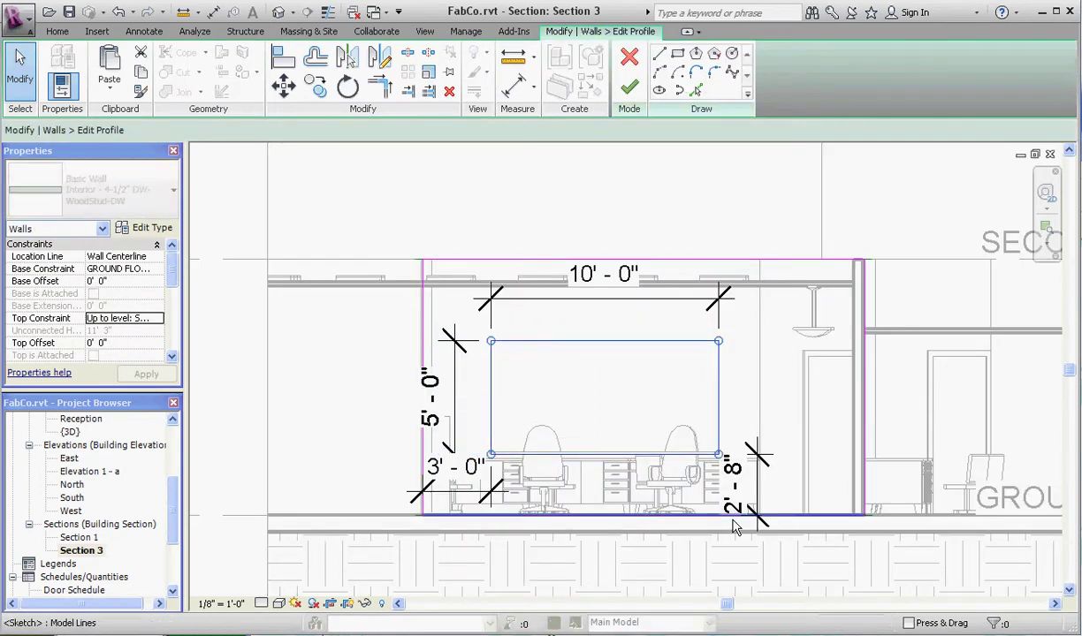
key("Delete")
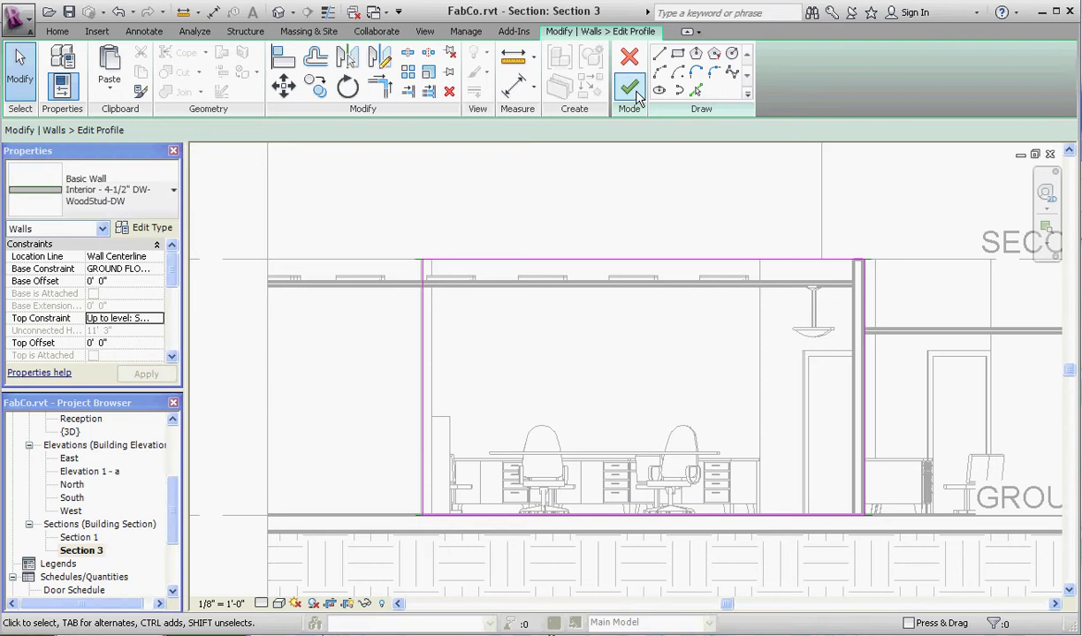
left_click(636, 94)
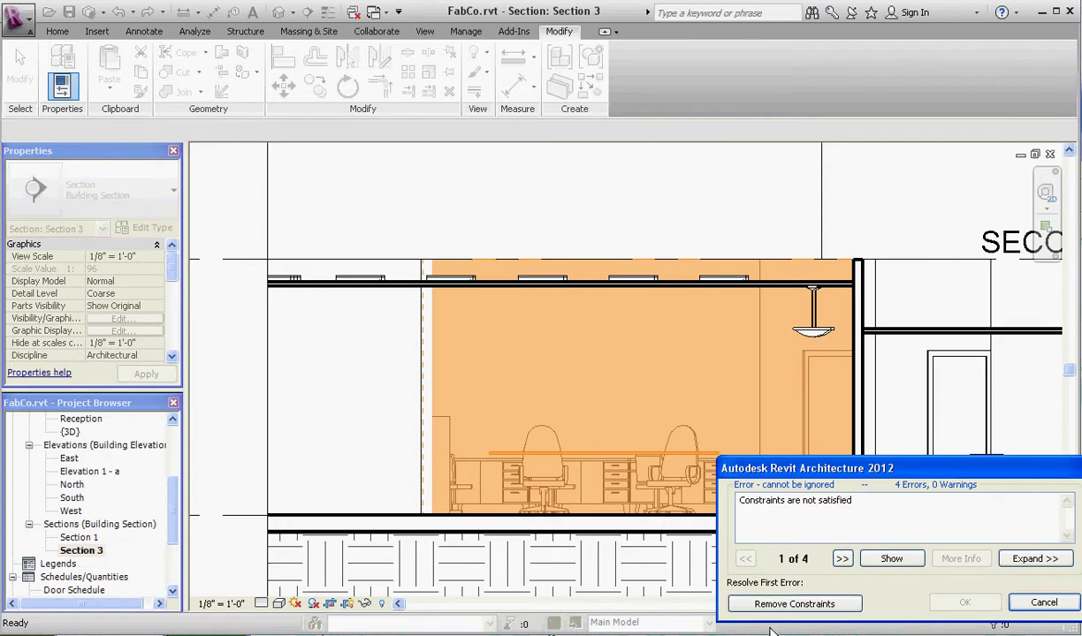
left_click(788, 604)
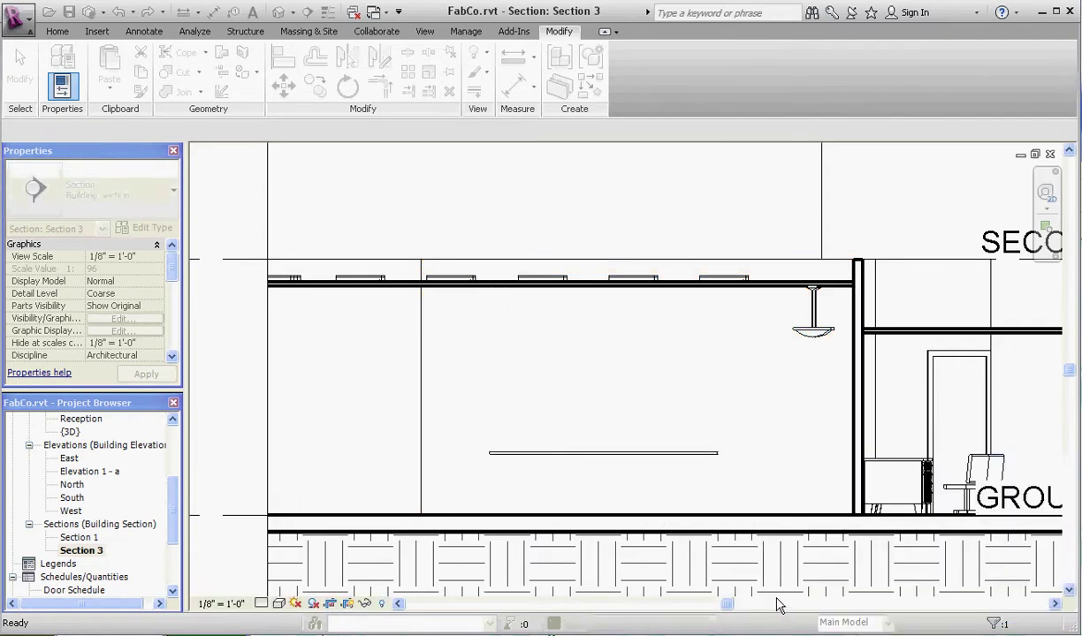
Step: Move the island countertop up to an offset of about 1' 1" in the section view
left_click(635, 459)
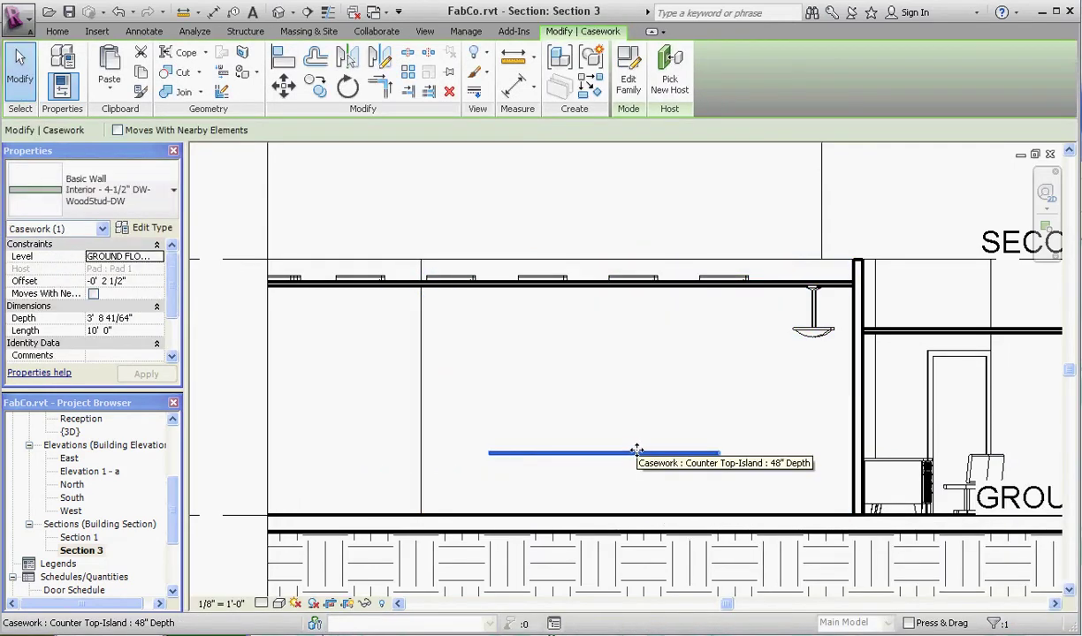
left_click_drag(635, 457, 673, 436)
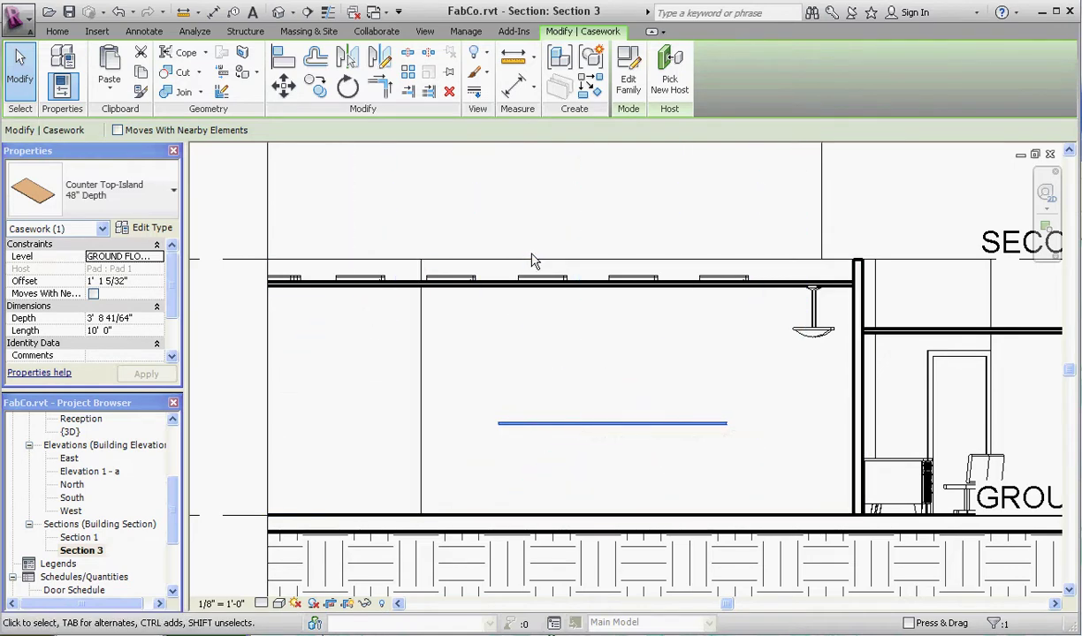
Step: Lower the top of the reception wall below the countertop, to a height of about 2' 8"
left_click(609, 265)
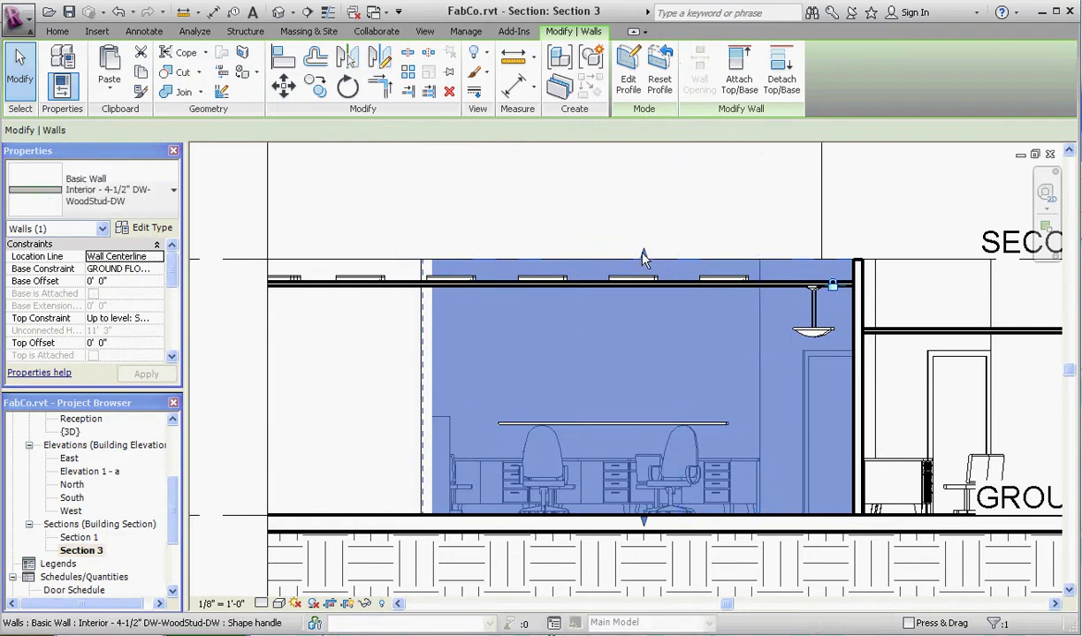
left_click_drag(643, 257, 629, 442)
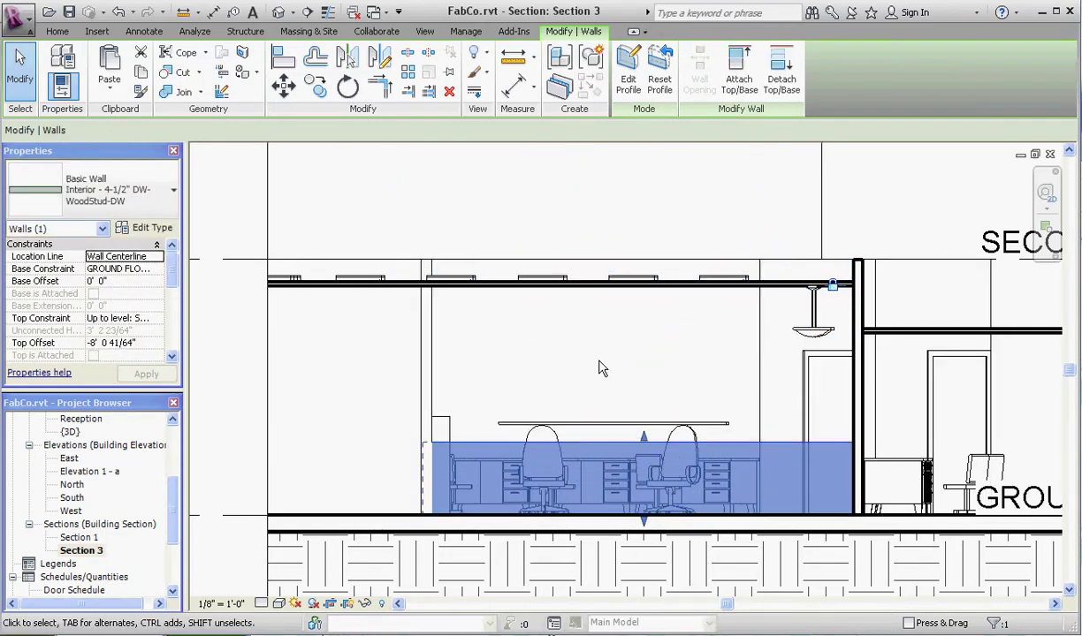
left_click_drag(643, 436, 658, 346)
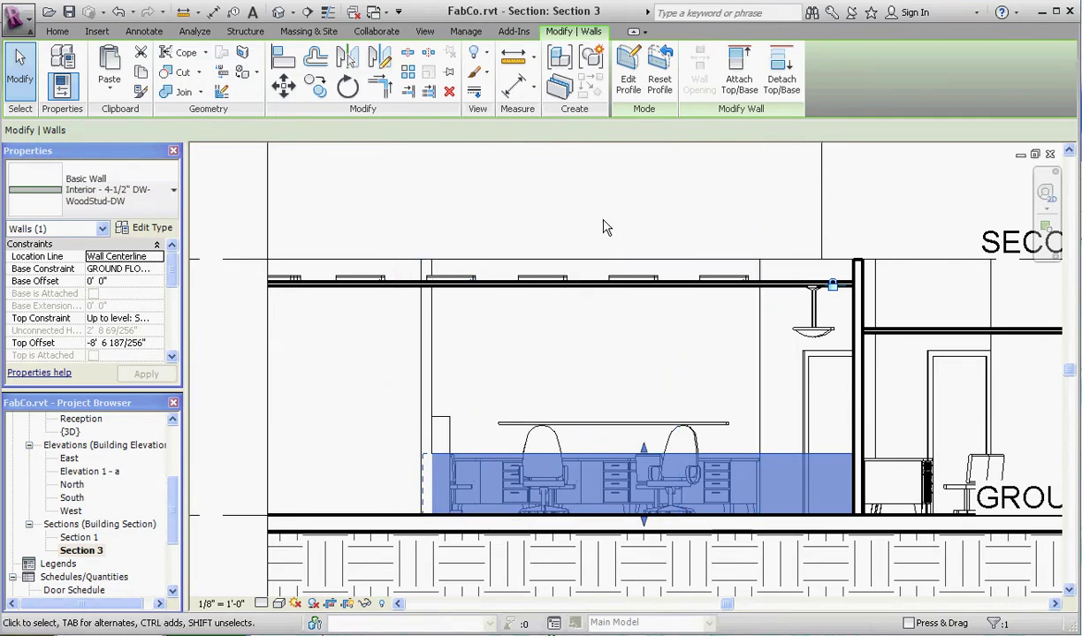
key("Escape")
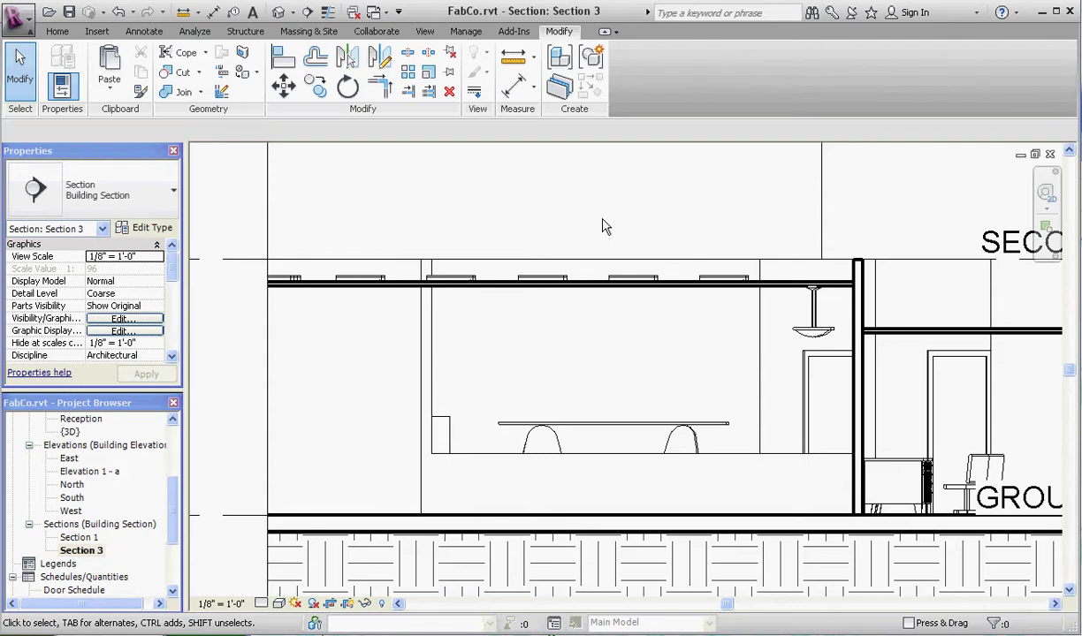
Step: Open the East elevation and copy the SECOND FLOOR level down to about 4' 3"
double_click(70, 458)
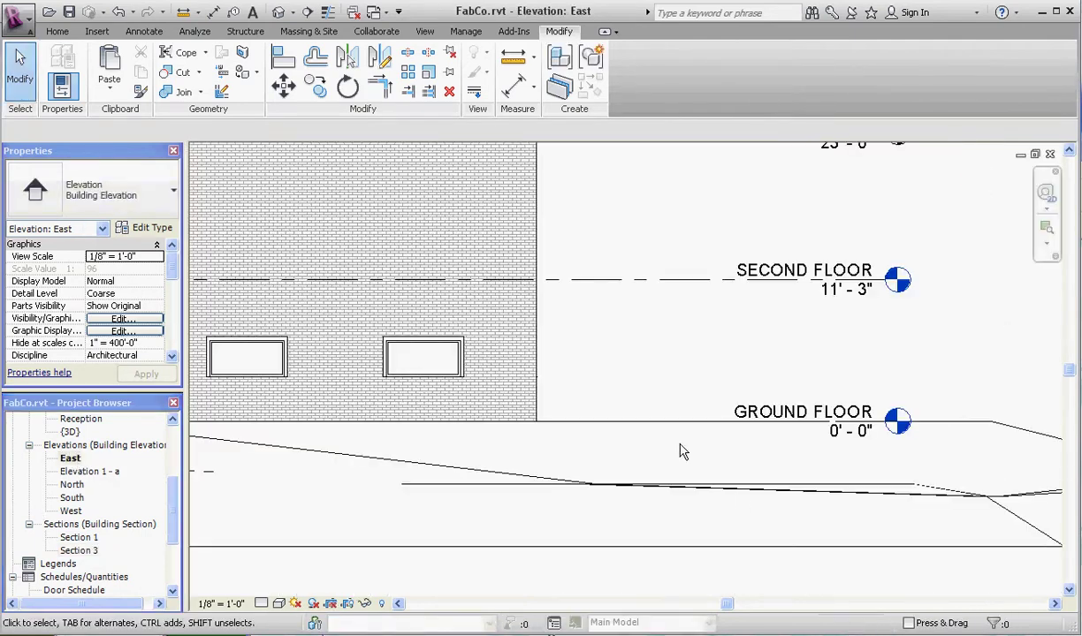
left_click(688, 280)
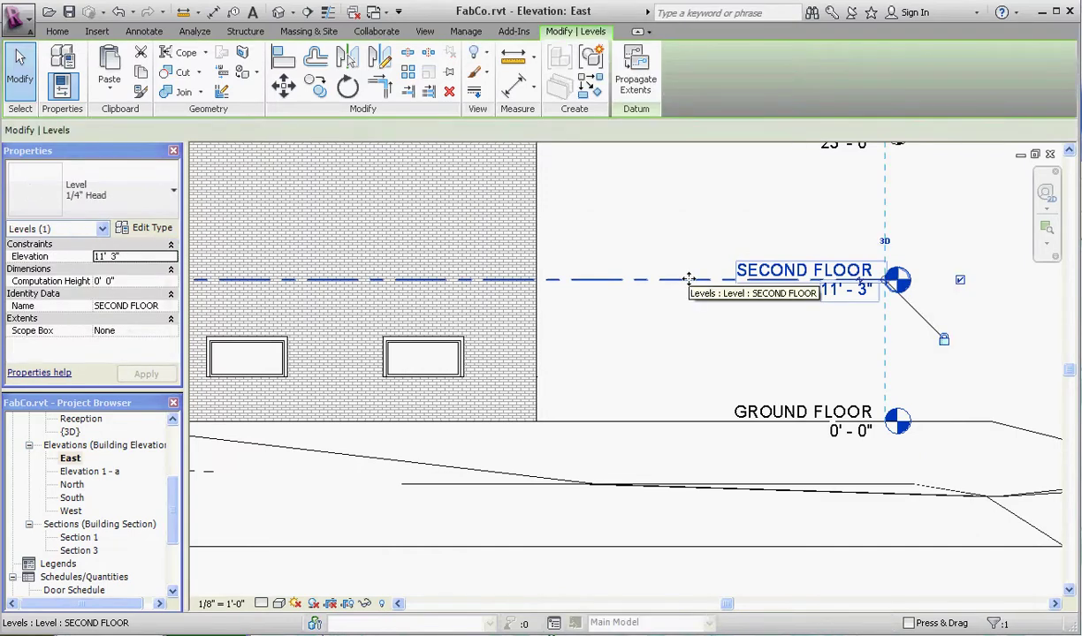
left_click_drag(688, 279, 699, 364, "ctrl")
left_click(971, 282)
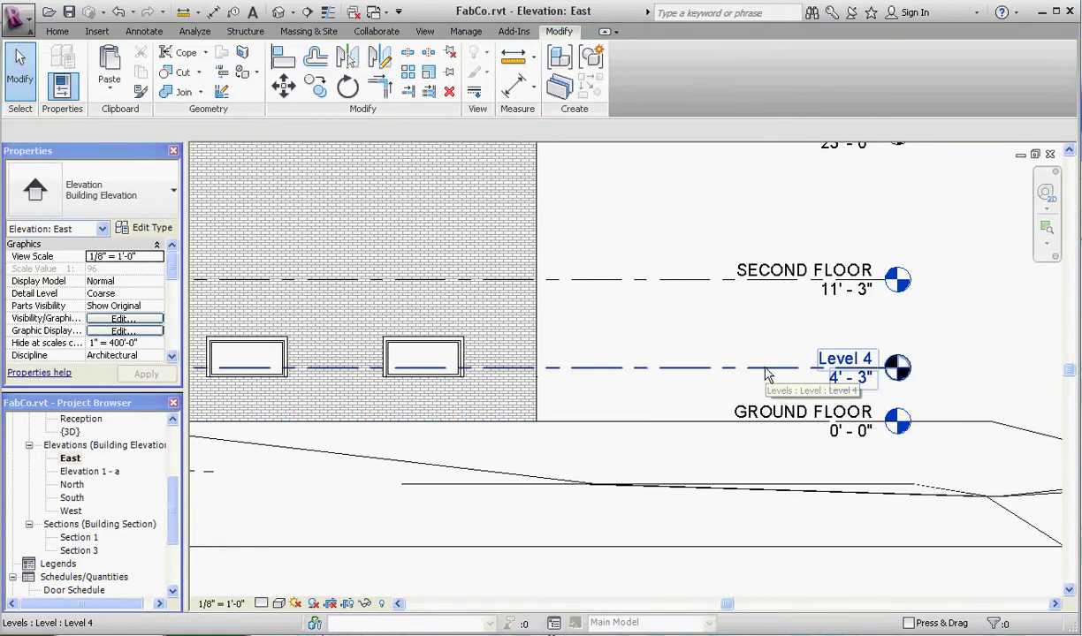
Step: Set the copied level's elevation to 3' 0"
scroll(844, 377, "up", 1)
left_click(855, 379)
left_click(855, 376)
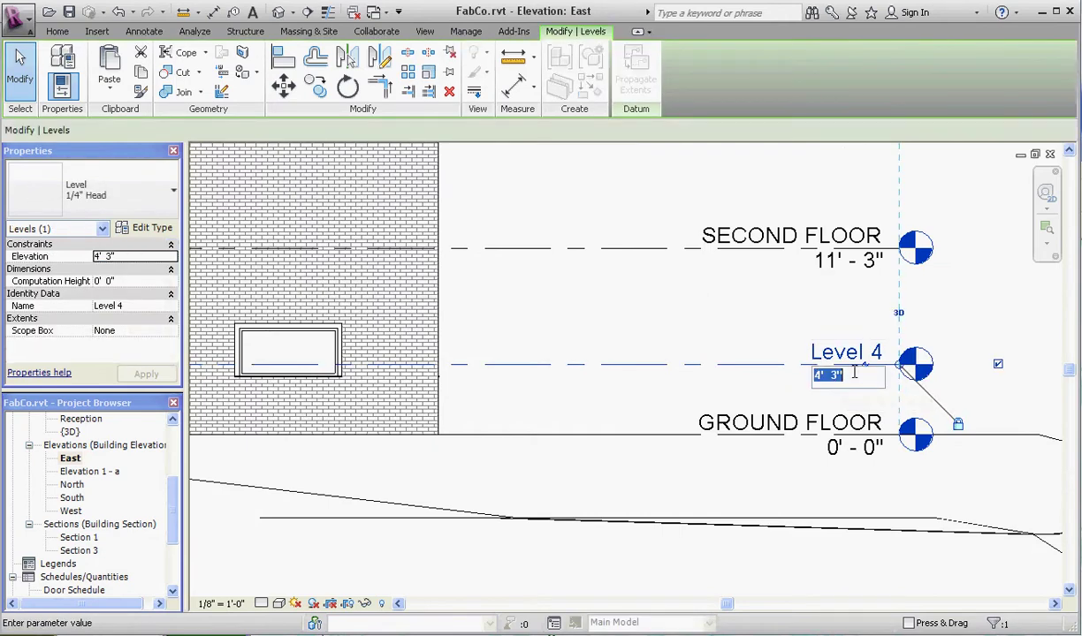
type("3")
key("Return")
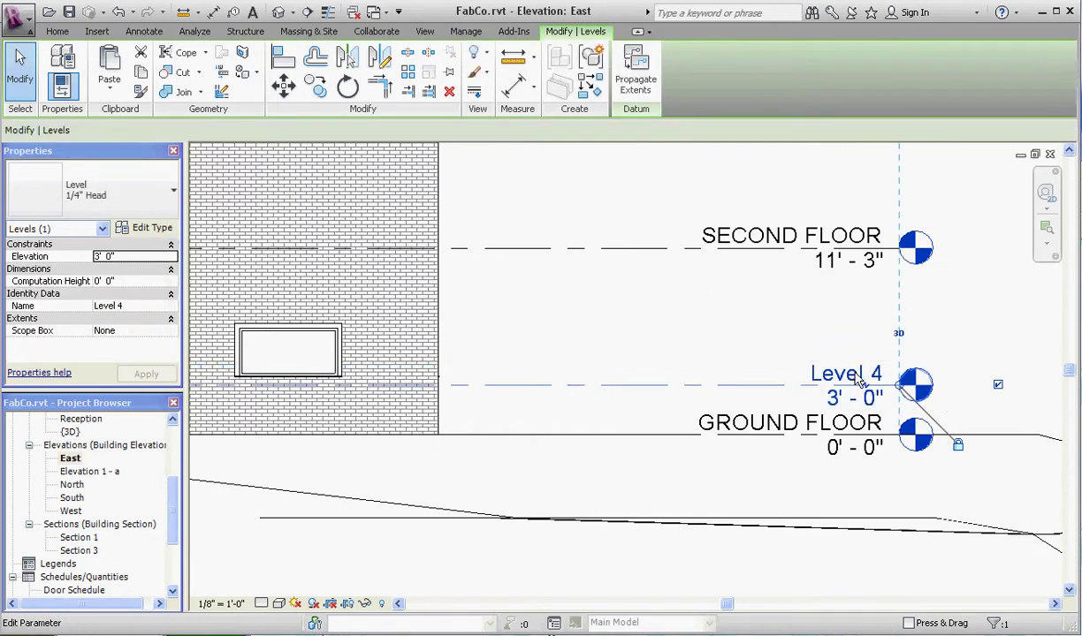
Step: Rename the new 3' 0" level as COUNTER
left_click(854, 372)
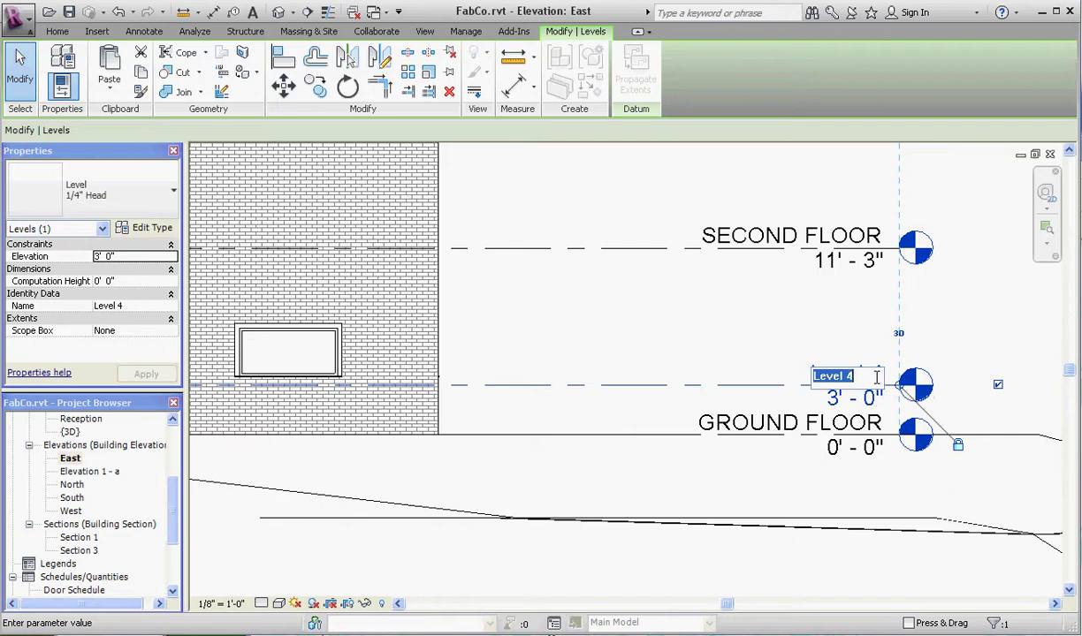
type("co")
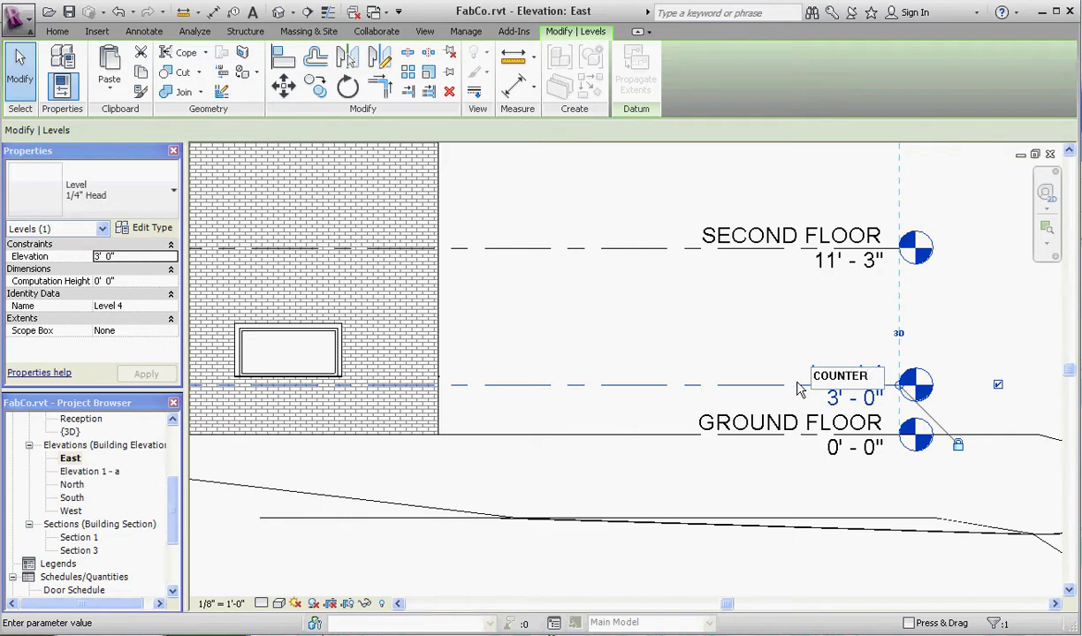
type("unter")
key("Return")
left_click(703, 319)
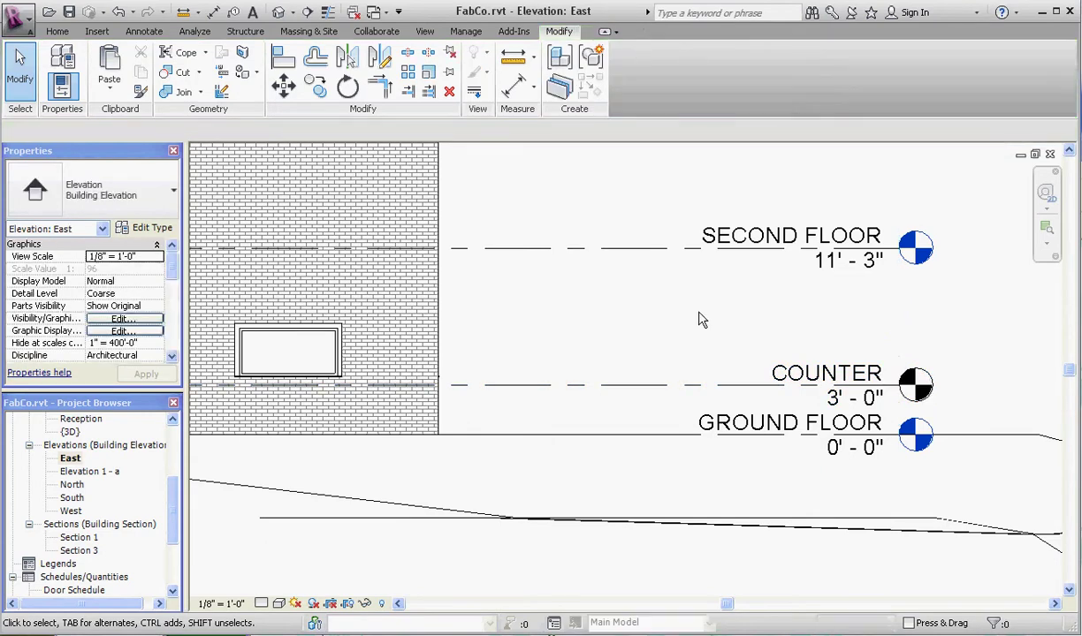
Step: Open the Reception 3D view and inspect the lowered wall and the raised countertop
scroll(698, 319, "down", 1)
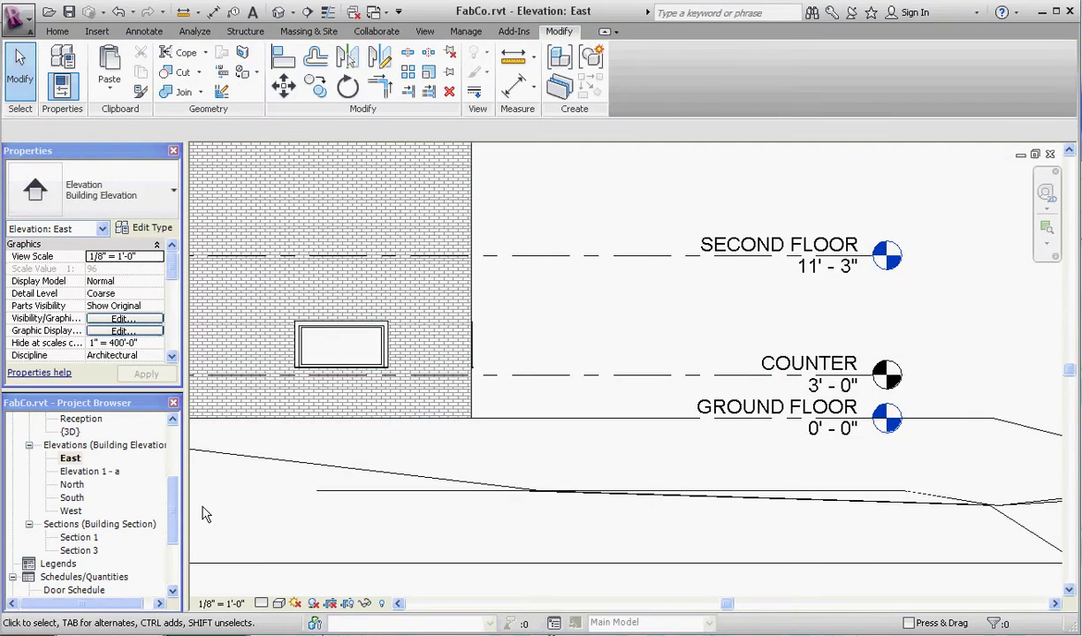
left_click_drag(175, 512, 174, 499)
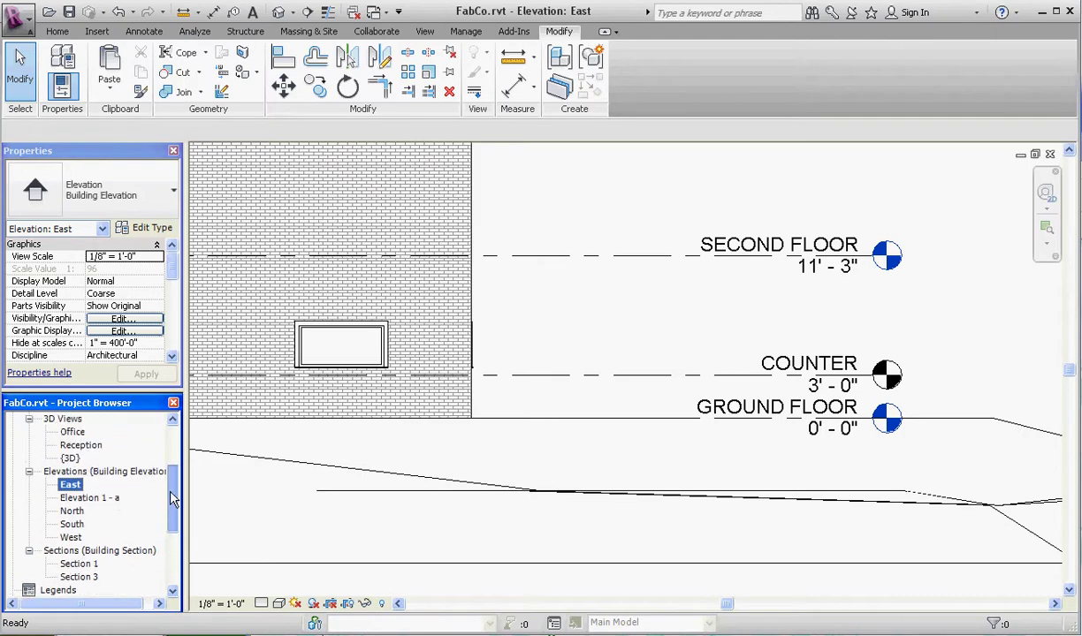
double_click(83, 444)
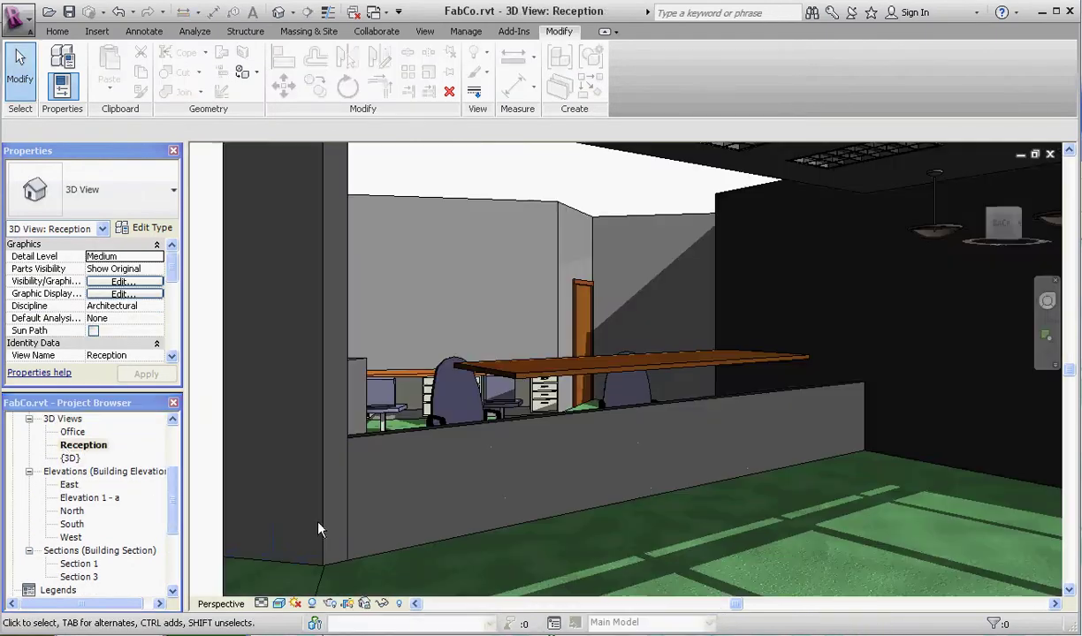
scroll(566, 420, "down", 2)
scroll(566, 420, "up", 2)
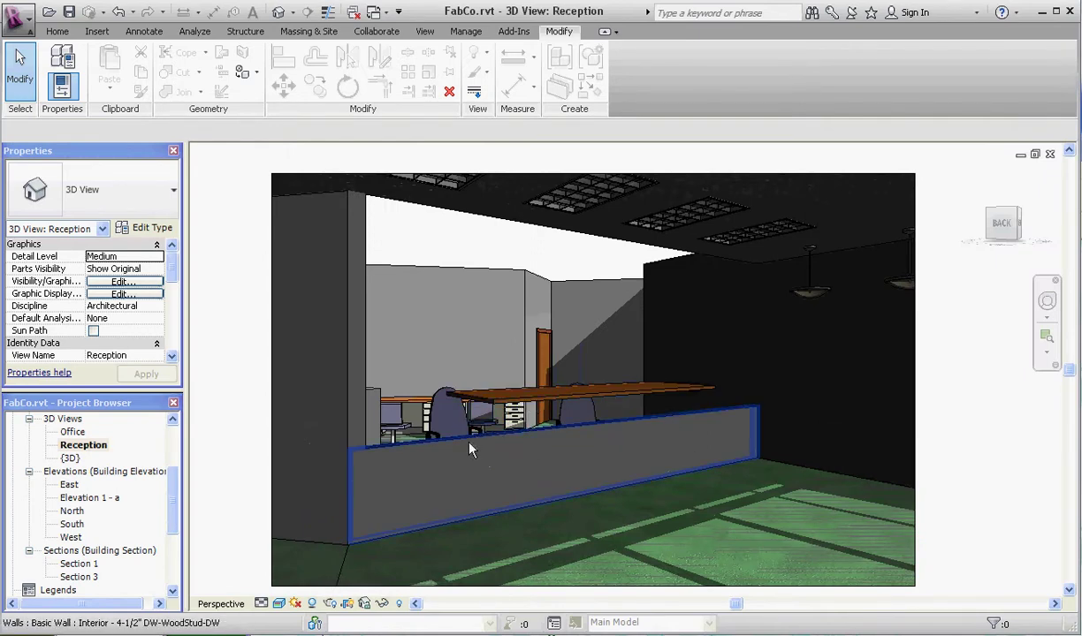
Step: Open the GROUND FLOOR plan and examine how the low reception wall meets the adjoining wall
scroll(168, 488, "up", 3)
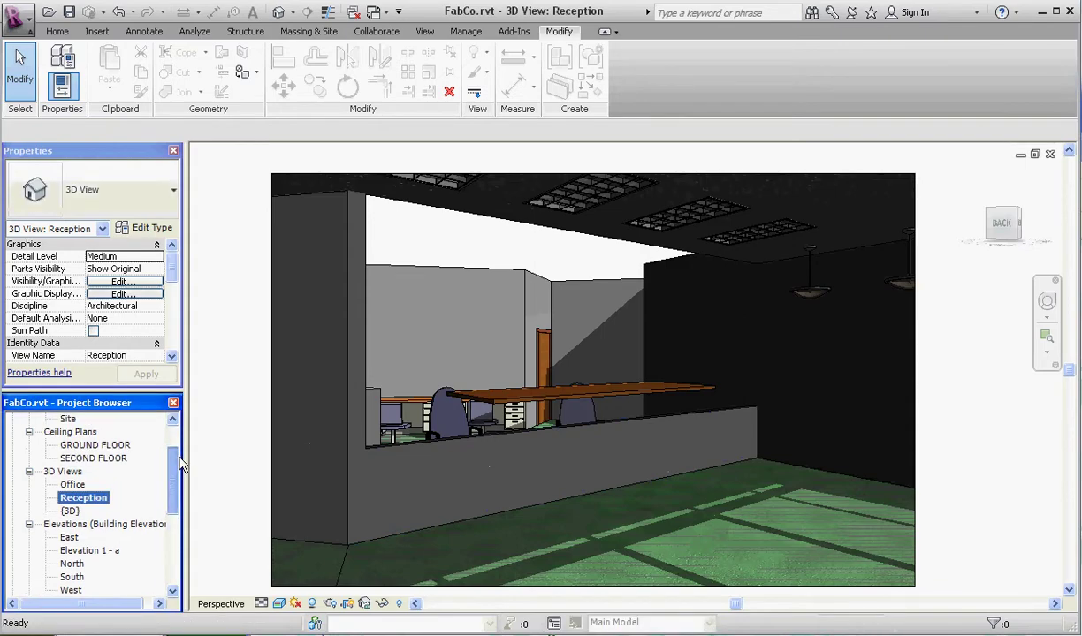
double_click(91, 446)
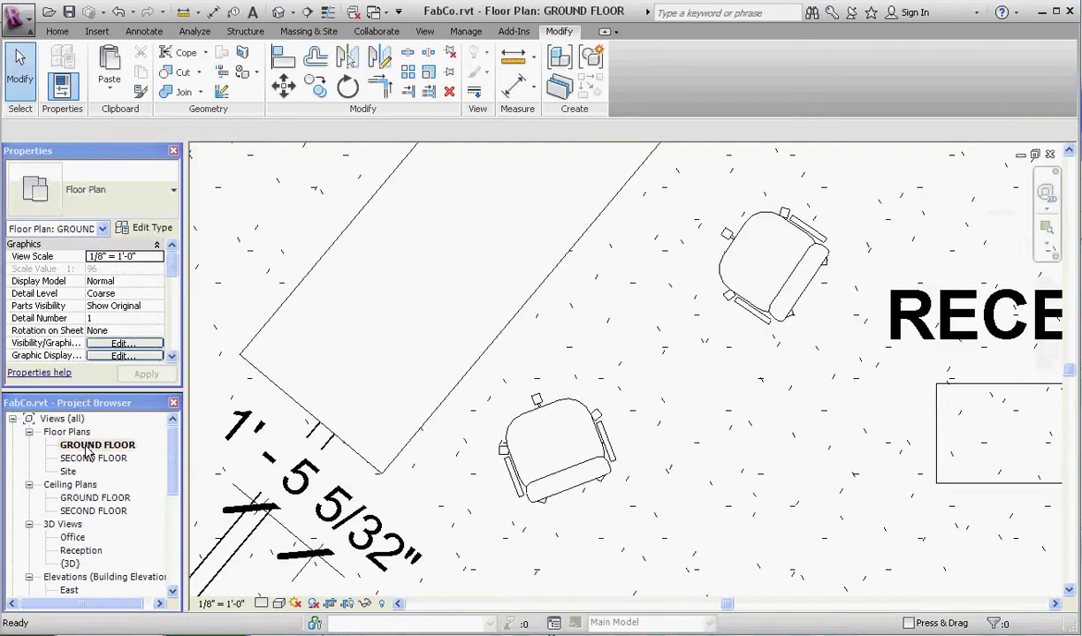
scroll(260, 463, "down", 4)
scroll(422, 250, "up", 5)
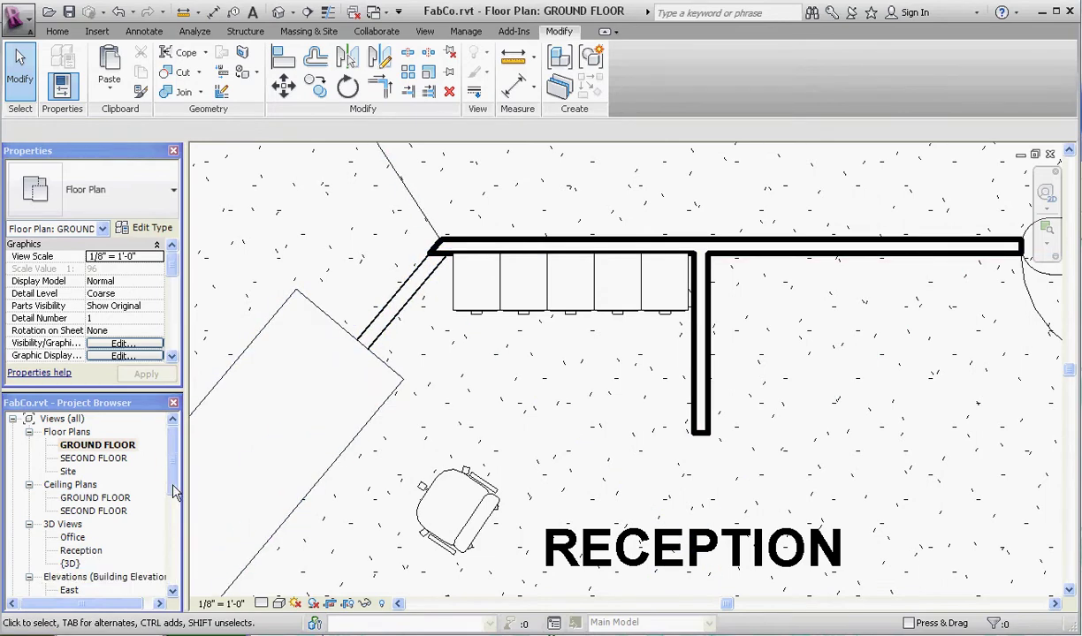
Step: Return to the Section 3 view and raise the top of the reception wall to a height of about 5' 8"
scroll(174, 491, "down", 3)
double_click(79, 589)
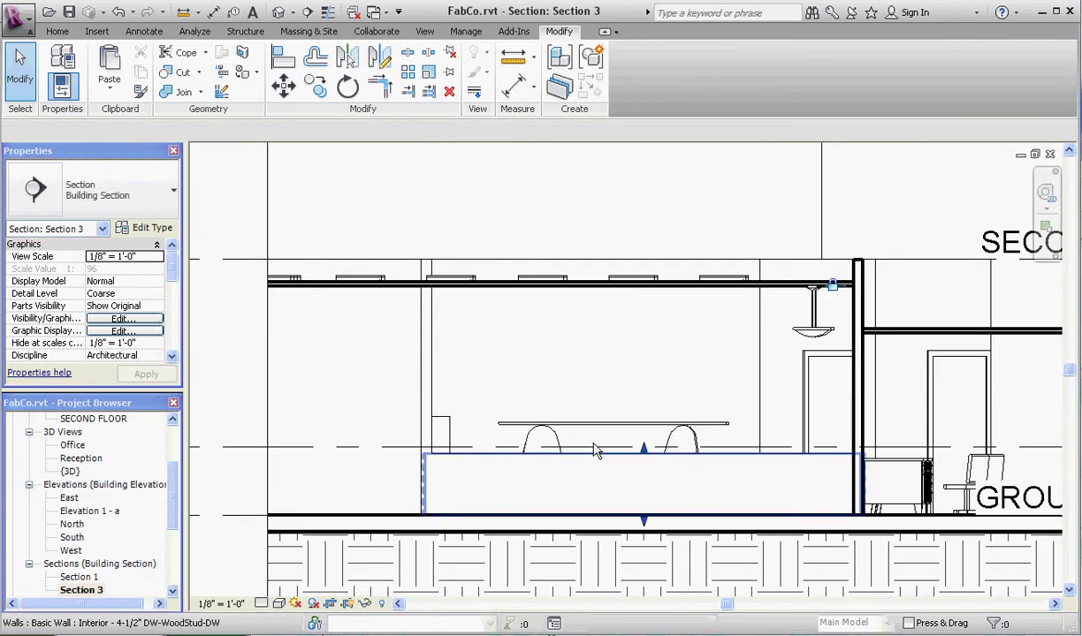
left_click(594, 450)
left_click_drag(644, 449, 644, 383)
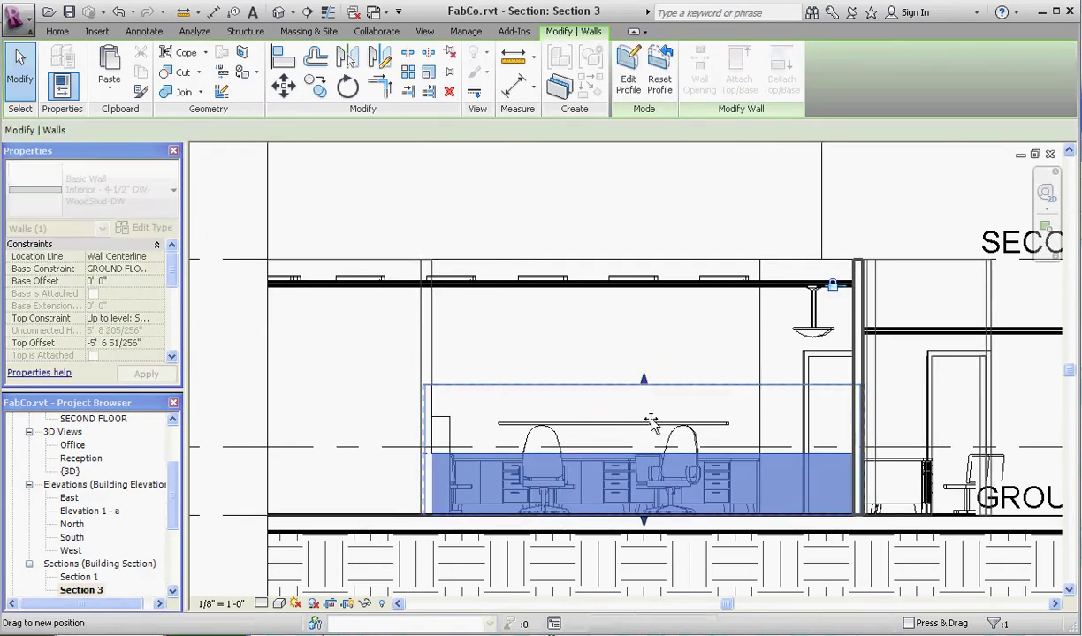
Step: Reopen the GROUND FLOOR plan and check how the raised reception wall is displayed at its corner
scroll(175, 460, "up", 1)
scroll(175, 459, "up", 1)
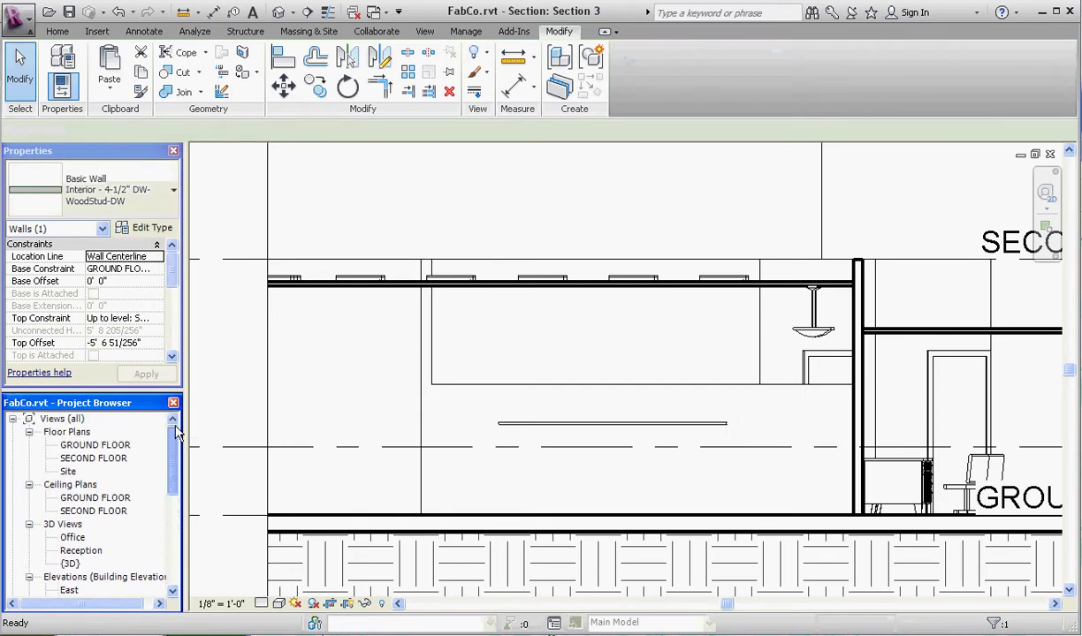
double_click(117, 445)
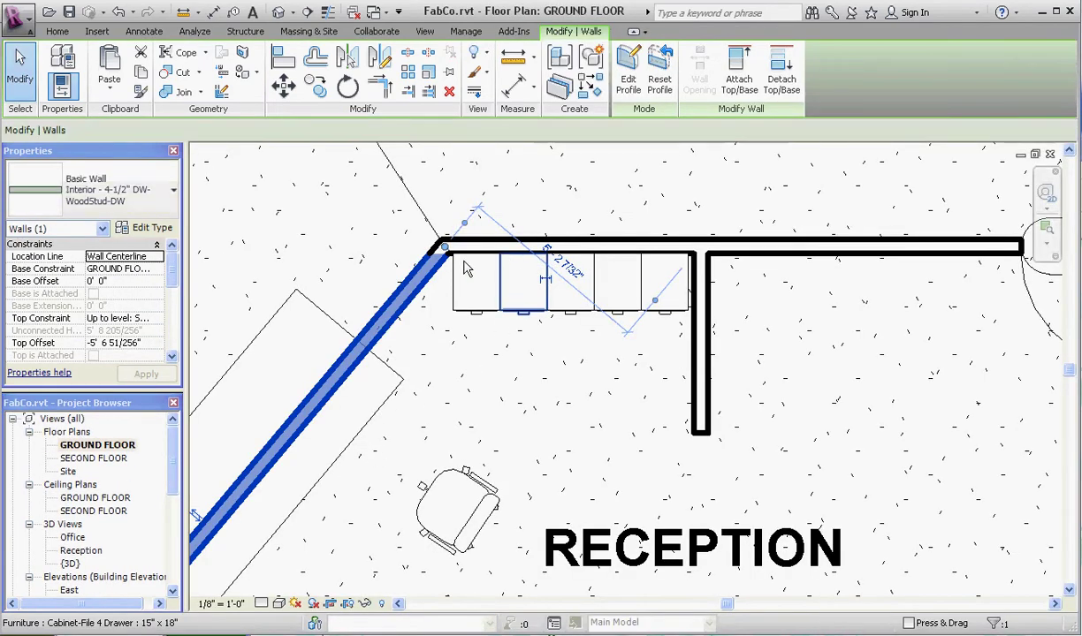
left_click(465, 358)
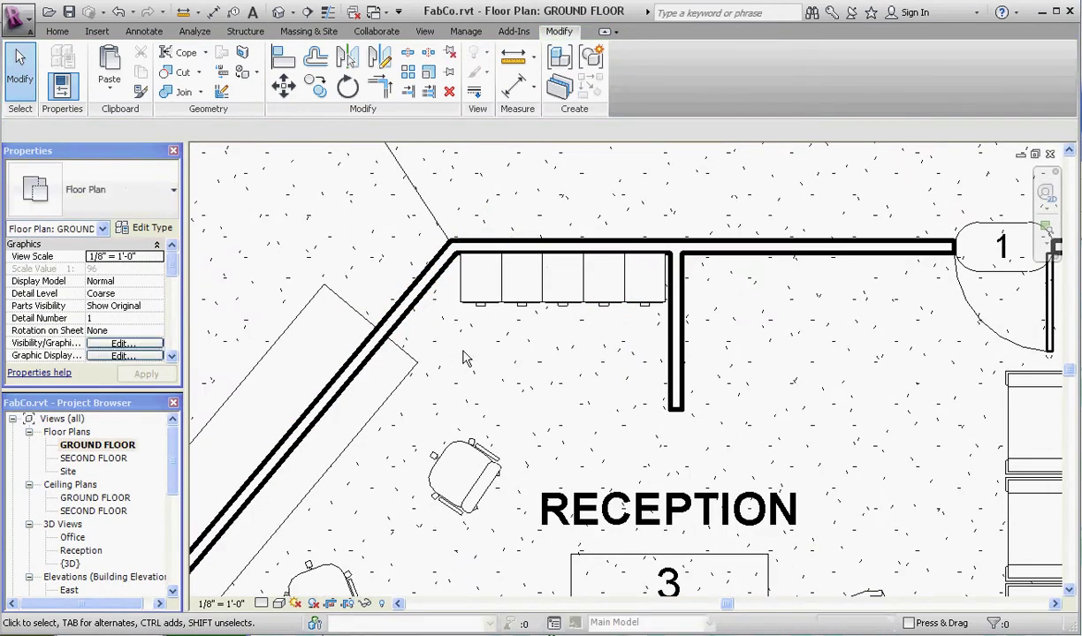
Step: Try to constrain the reception wall's top to the COUNTER level while keeping its top offset of -5' 6 51/256"
left_click(419, 276)
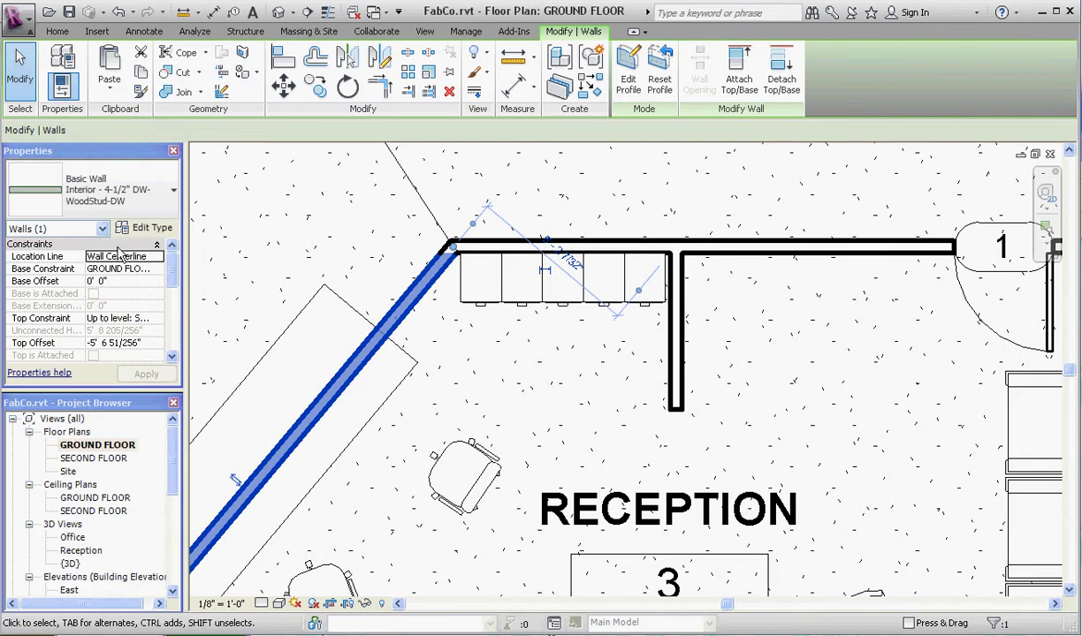
left_click(132, 320)
left_click(132, 316)
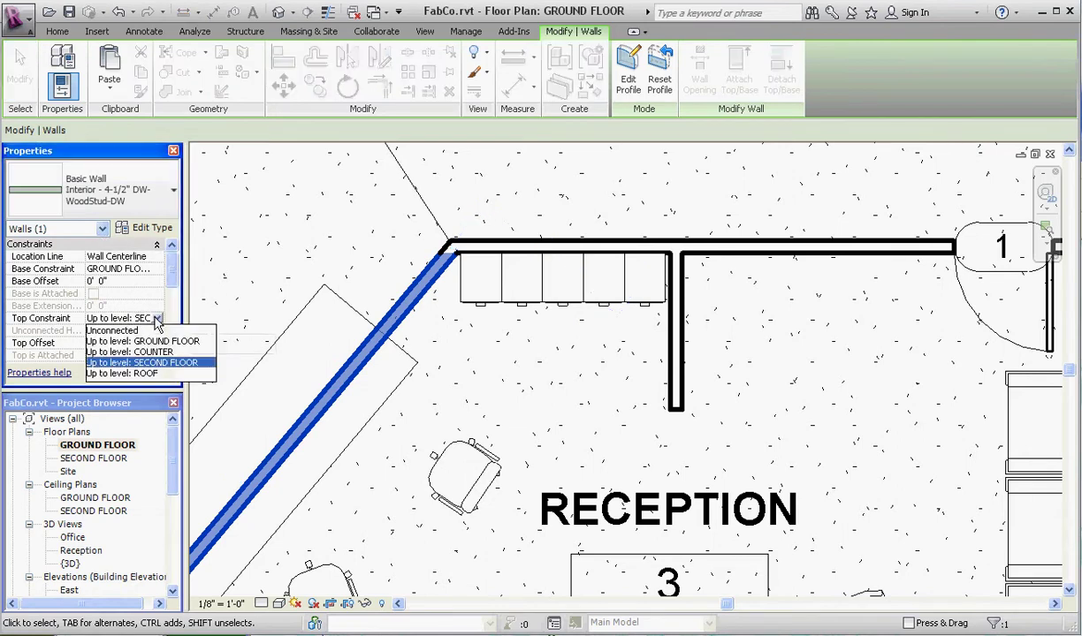
left_click(132, 317)
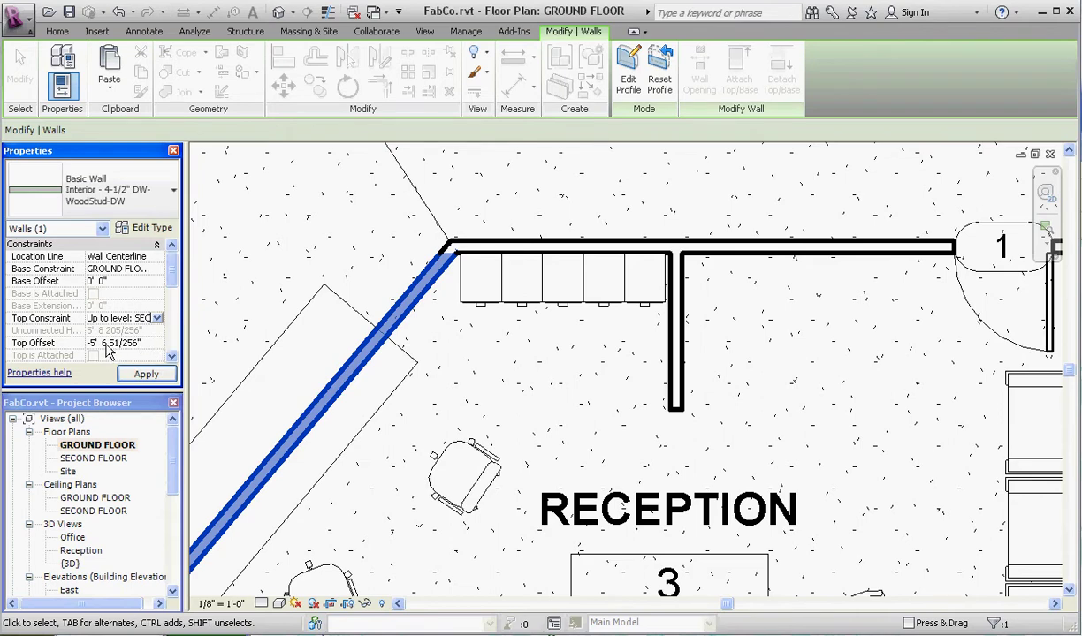
left_click(157, 318)
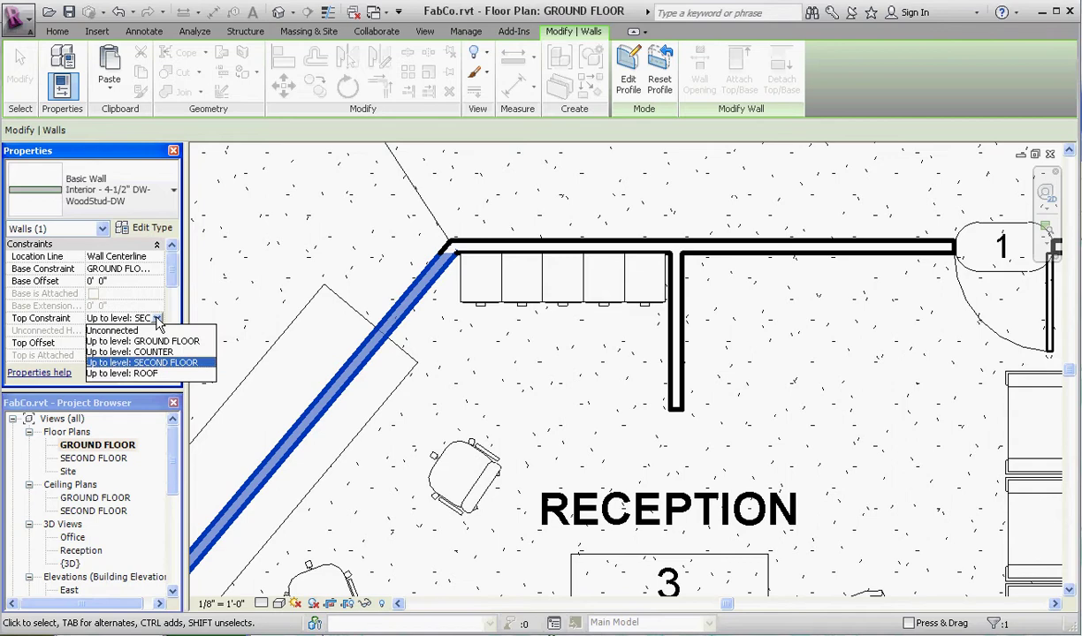
left_click(150, 352)
left_click(150, 347)
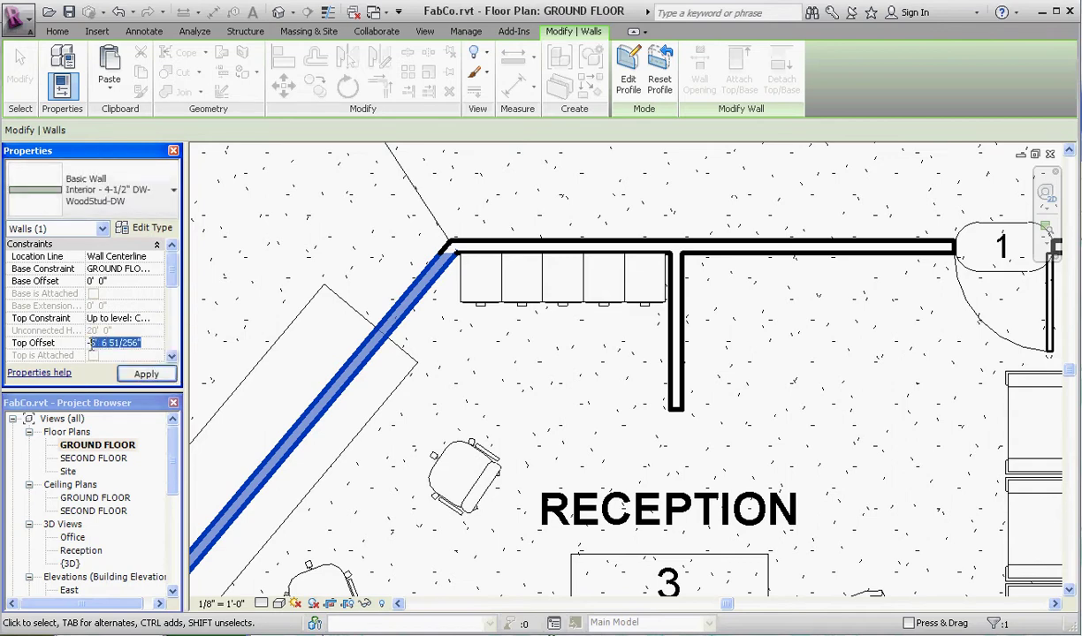
type("0")
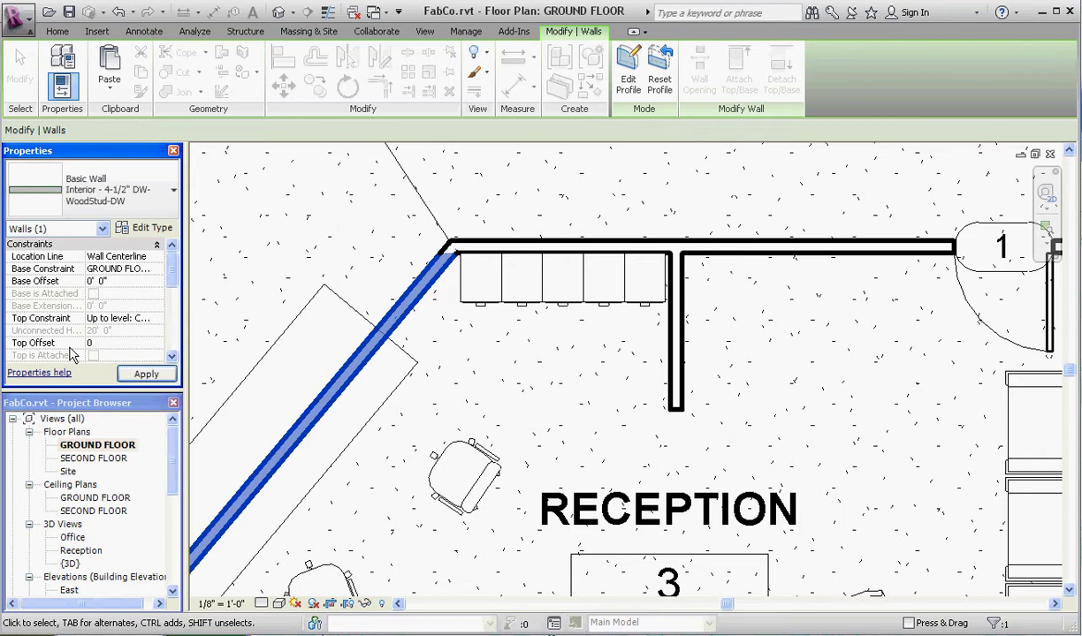
key("ctrl+z")
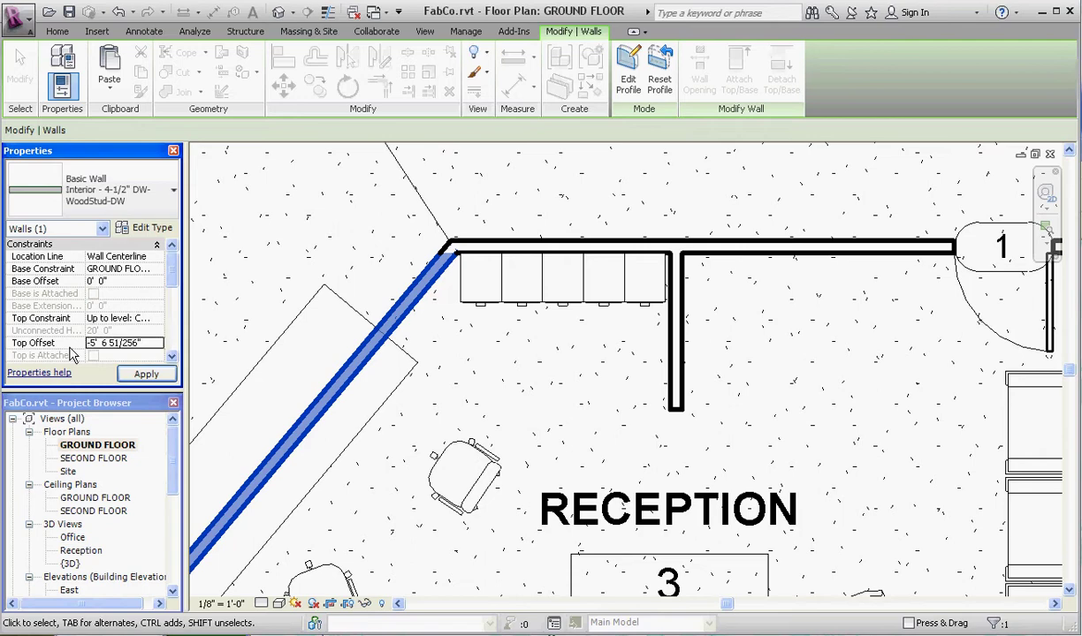
left_click(325, 426)
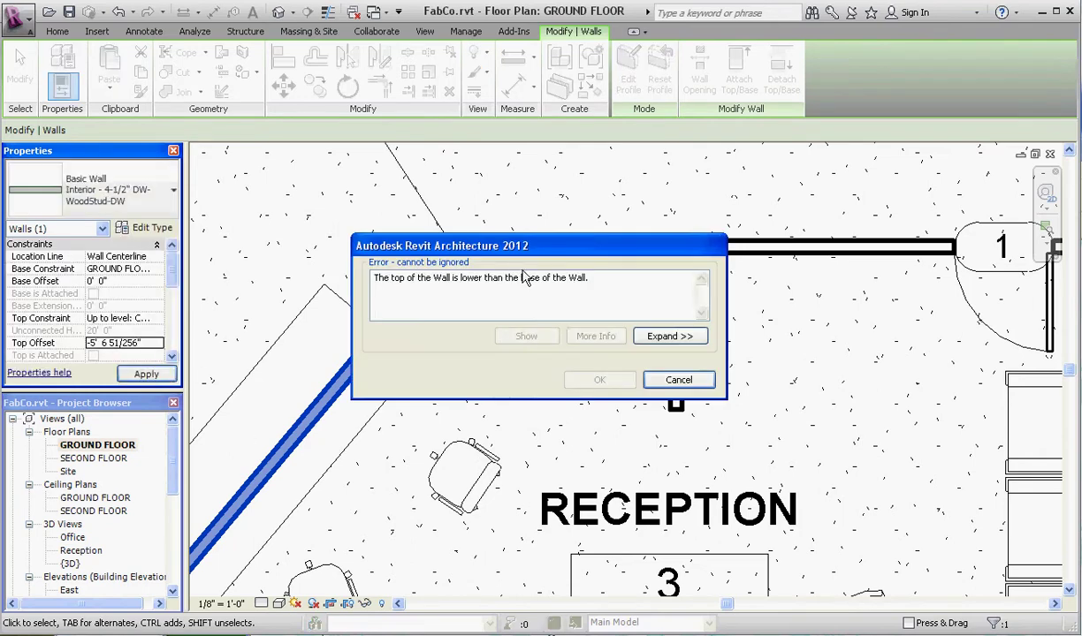
left_click(677, 380)
Step: Set the reception wall's top offset to 0' 0" and apply the change
left_click(151, 342)
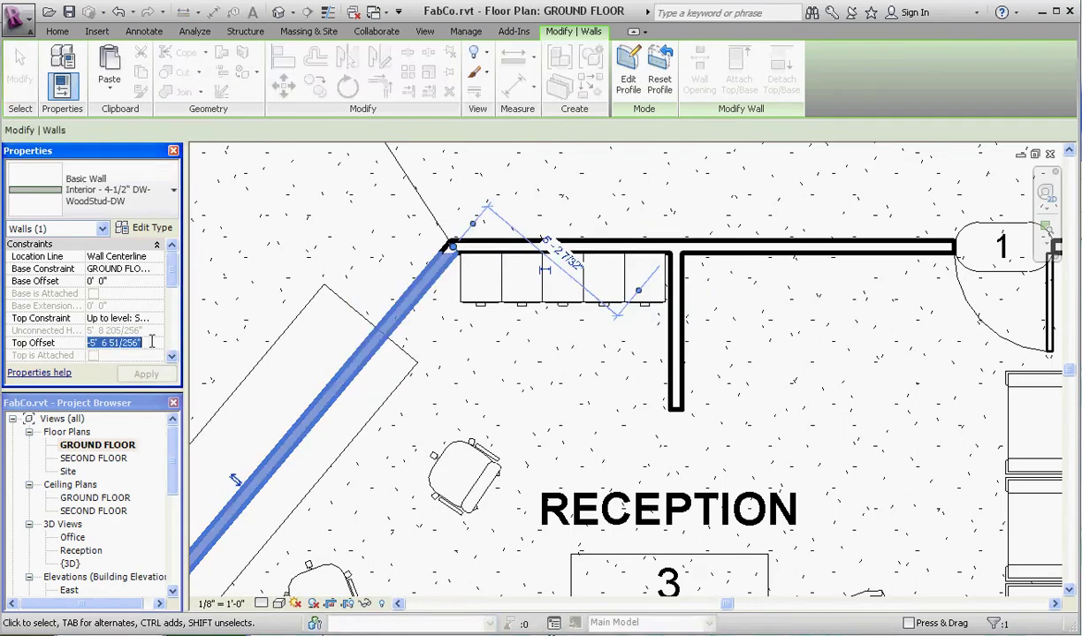
type("0' 0")
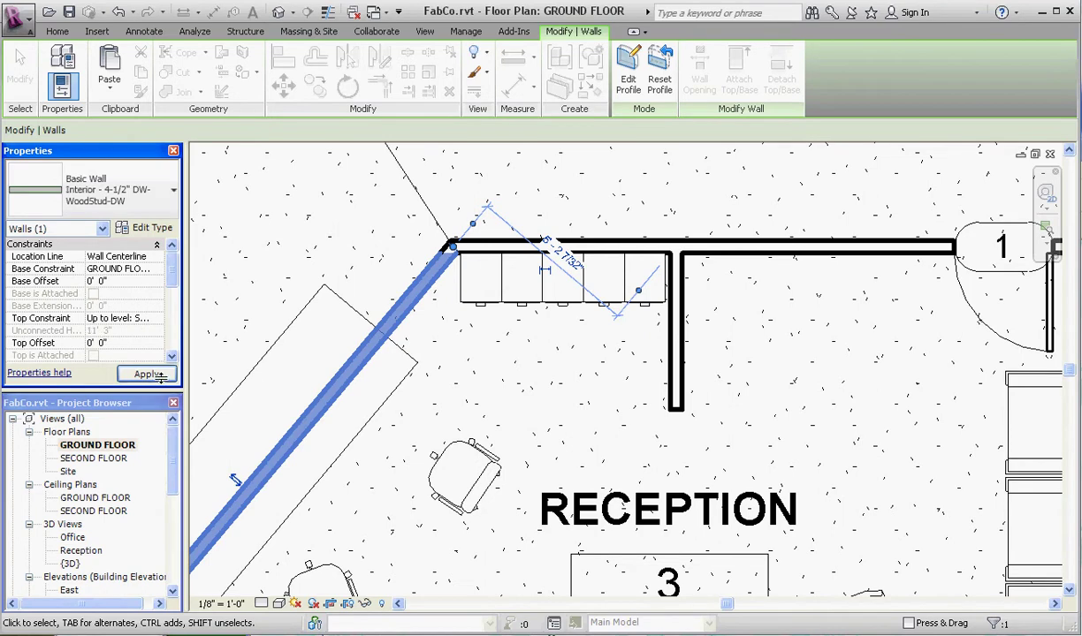
left_click(147, 374)
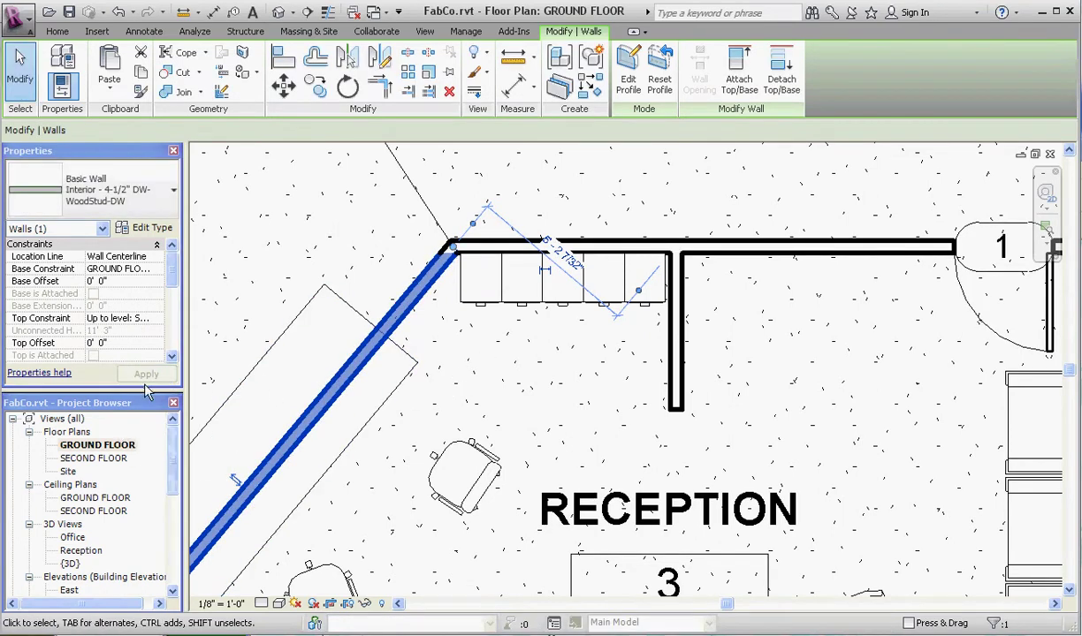
left_click(521, 403)
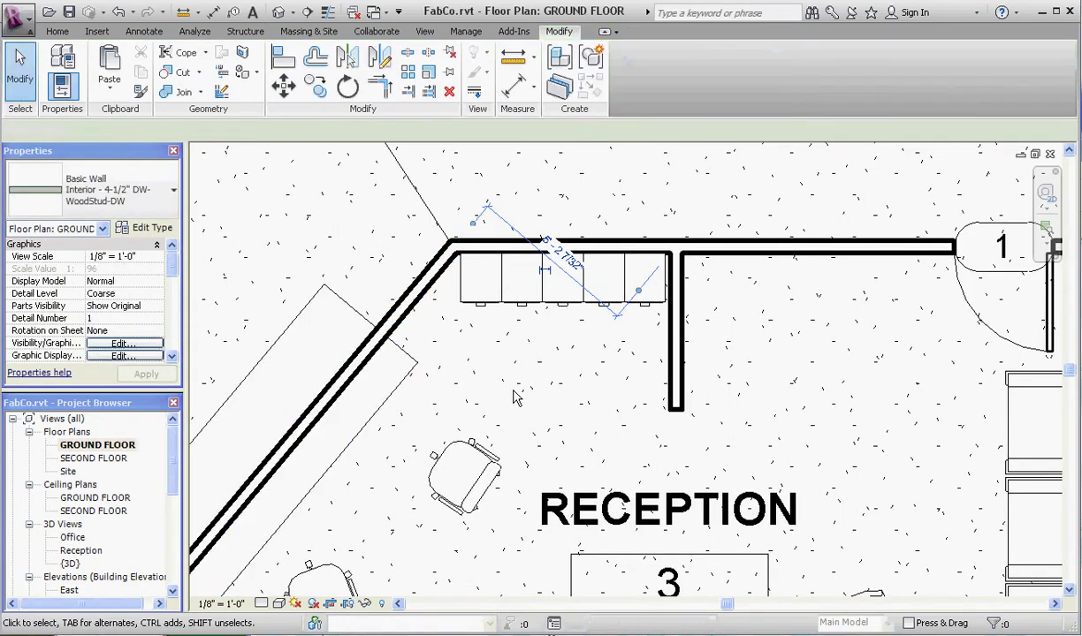
Step: Constrain the top of the reception wall up to the COUNTER level
left_click(399, 330)
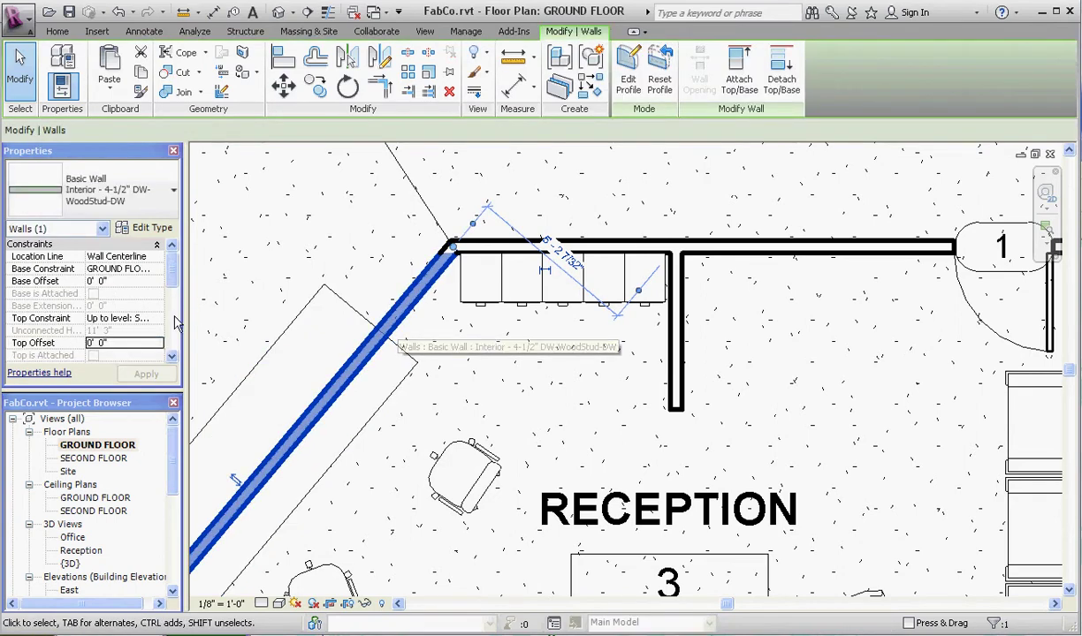
left_click(158, 320)
left_click(146, 337)
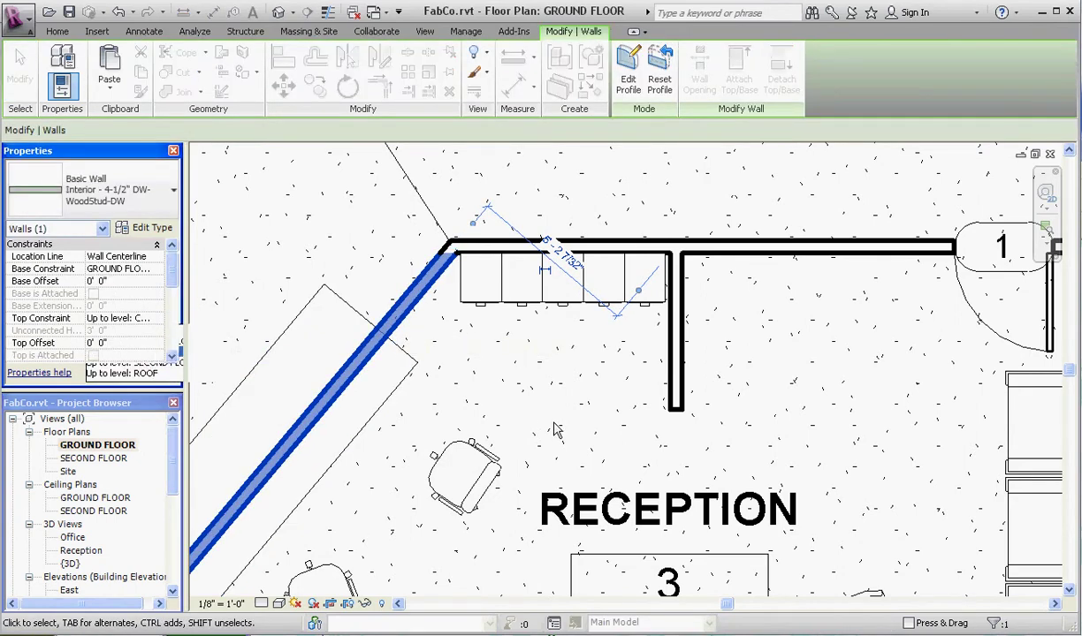
left_click(509, 392)
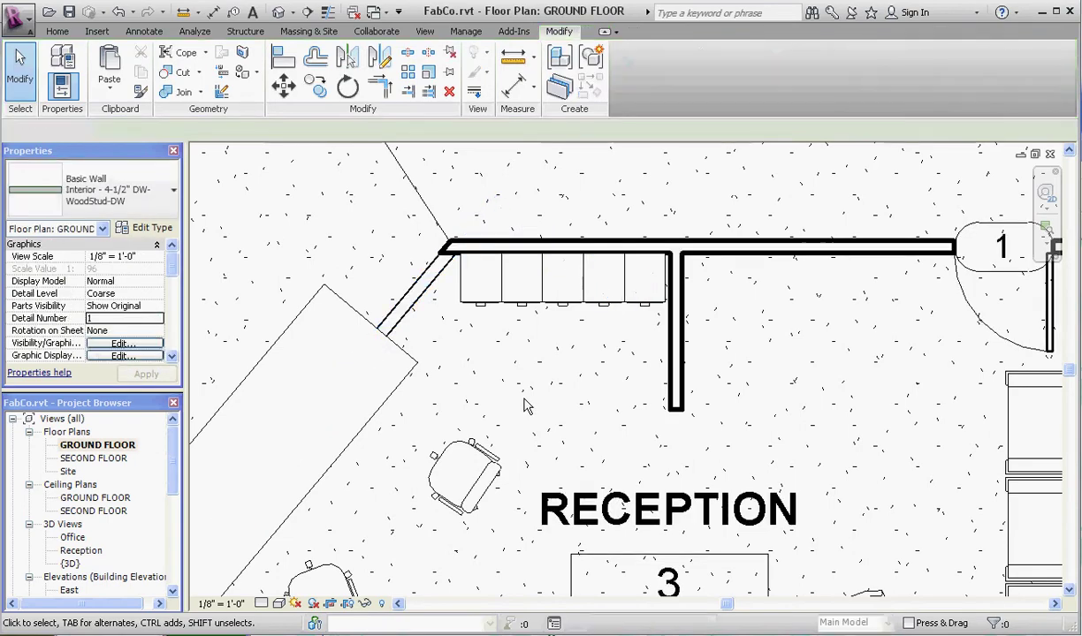
Step: Examine how the low reception wall, its corner joint and the countertop are displayed in the ground floor plan
scroll(393, 296, "down", 2)
scroll(398, 300, "up", 4)
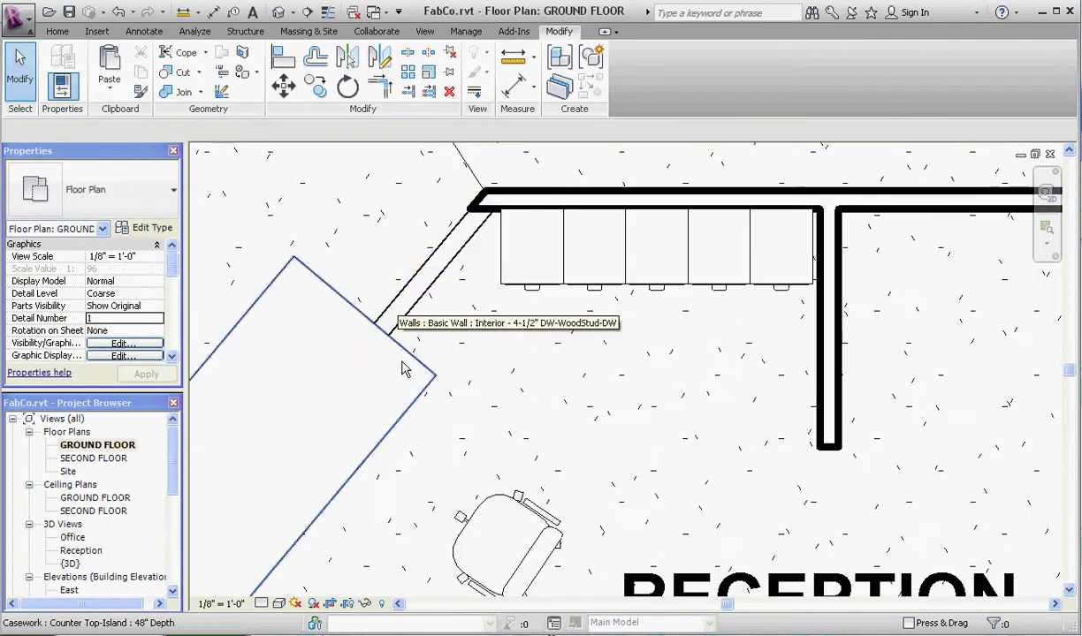
scroll(450, 415, "up", 1)
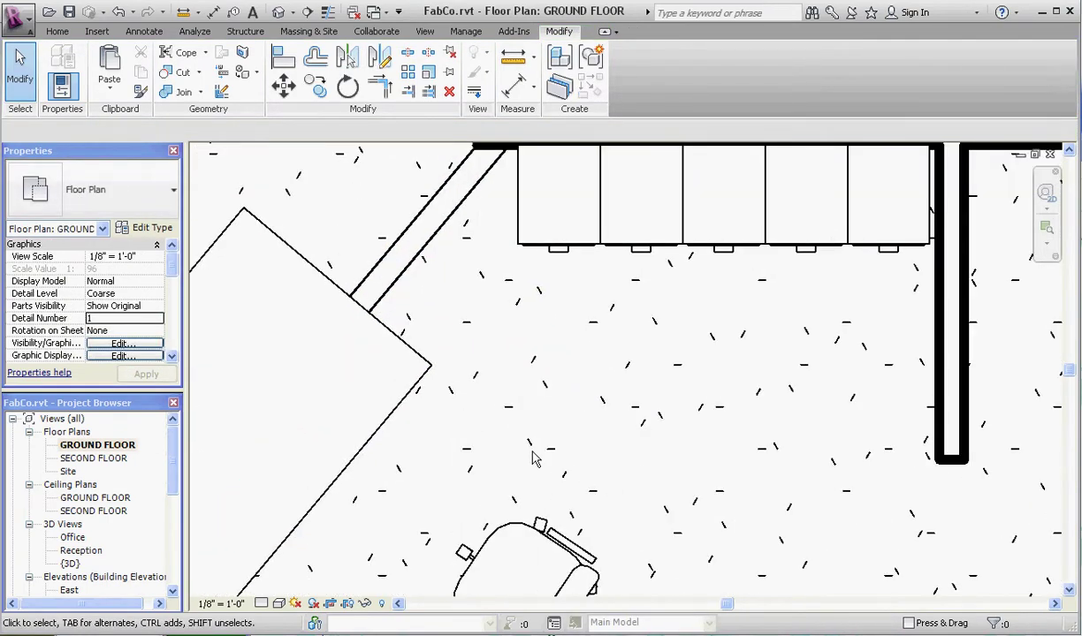
scroll(533, 458, "down", 1)
scroll(546, 445, "down", 3)
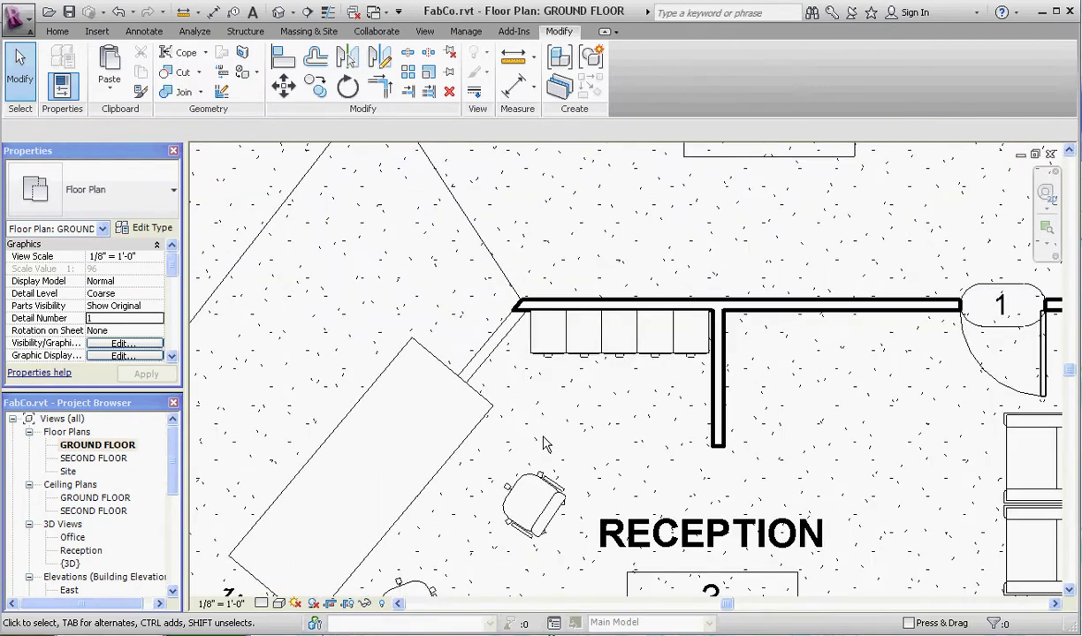
scroll(544, 433, "up", 1)
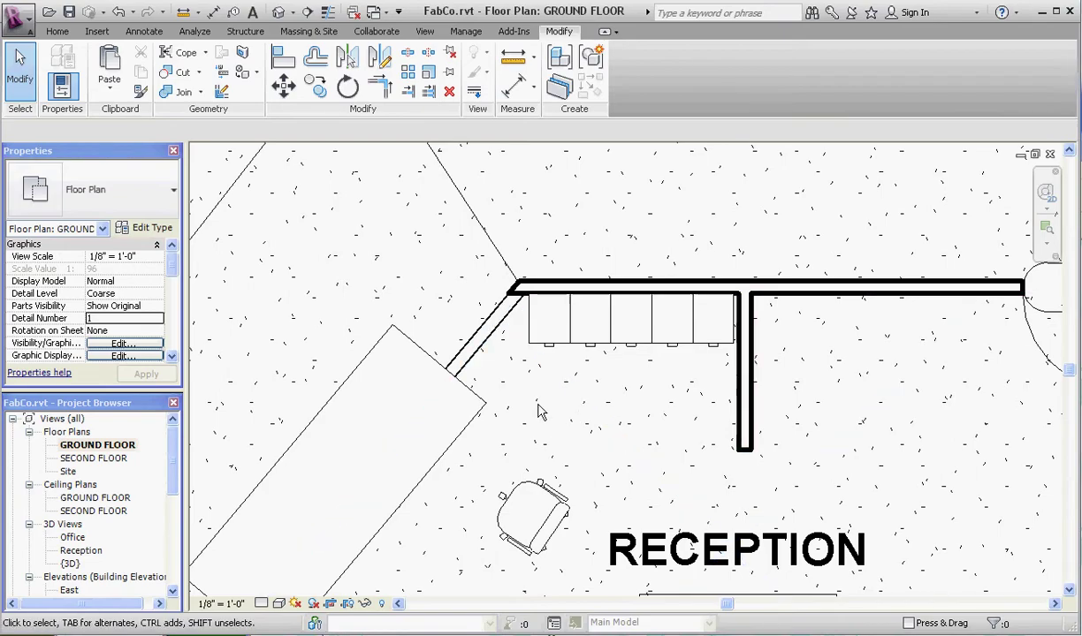
scroll(491, 448, "down", 3)
scroll(502, 430, "up", 1)
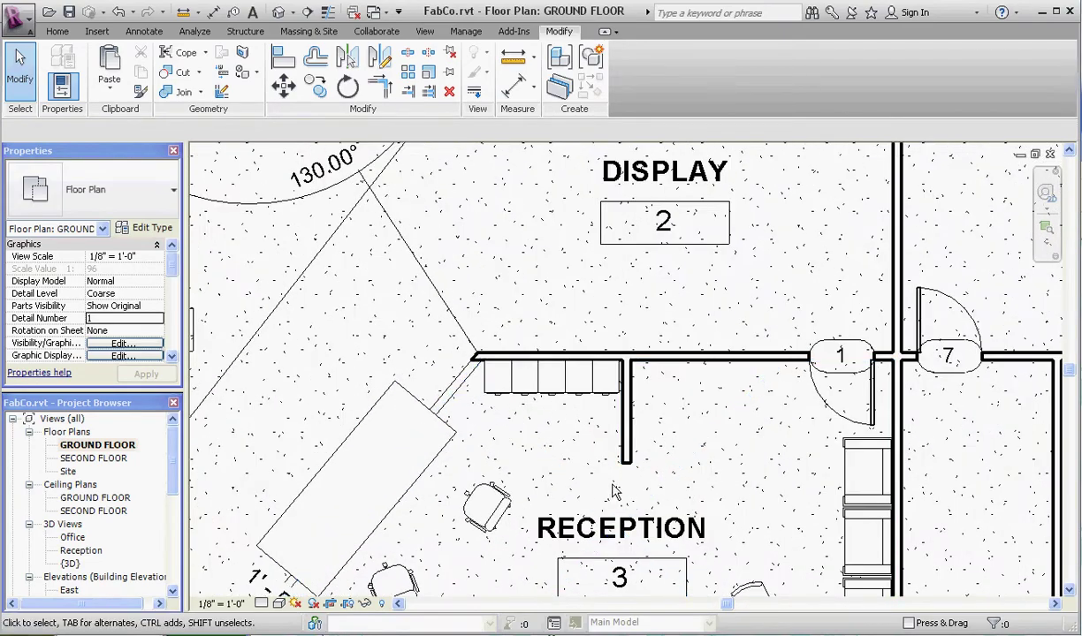
scroll(616, 492, "down", 2)
scroll(495, 435, "up", 2)
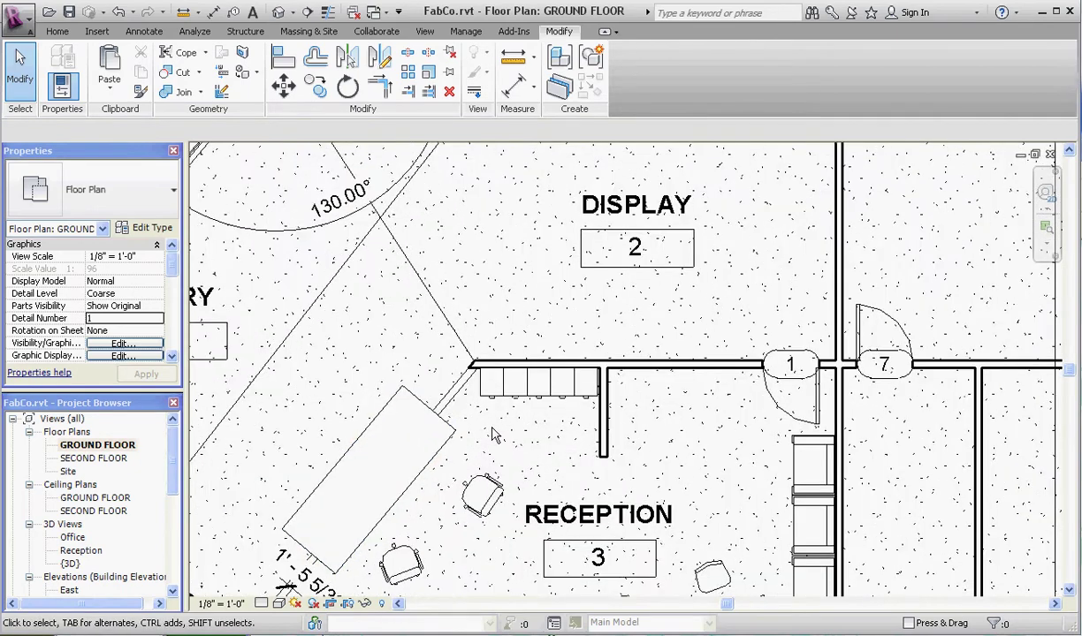
scroll(468, 423, "down", 1)
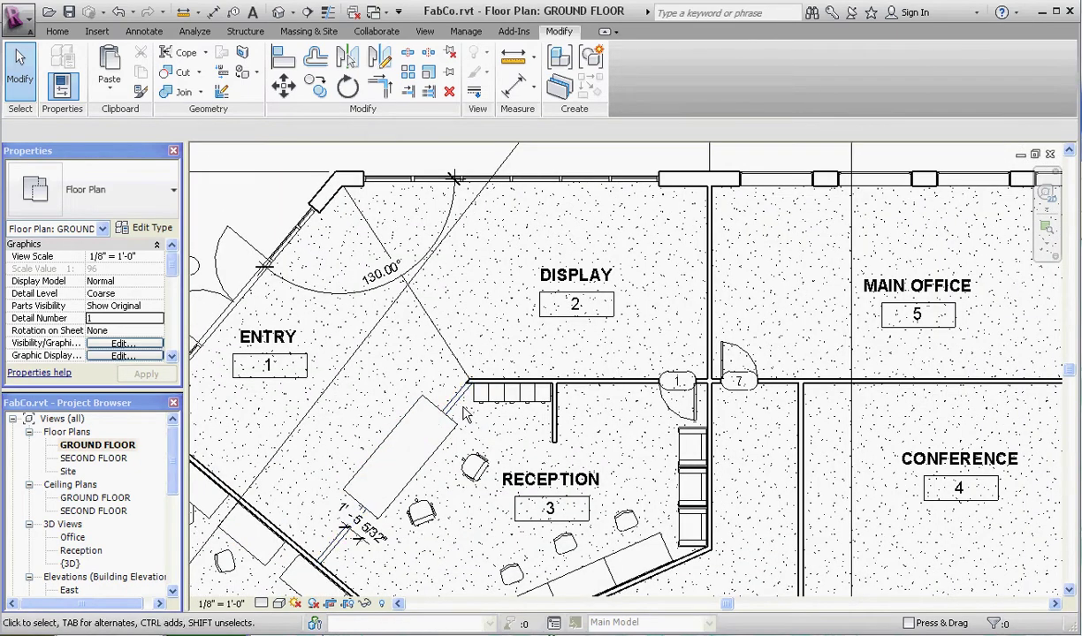
Step: Open the Reception 3D view and check the low wall's height against the countertop
double_click(81, 550)
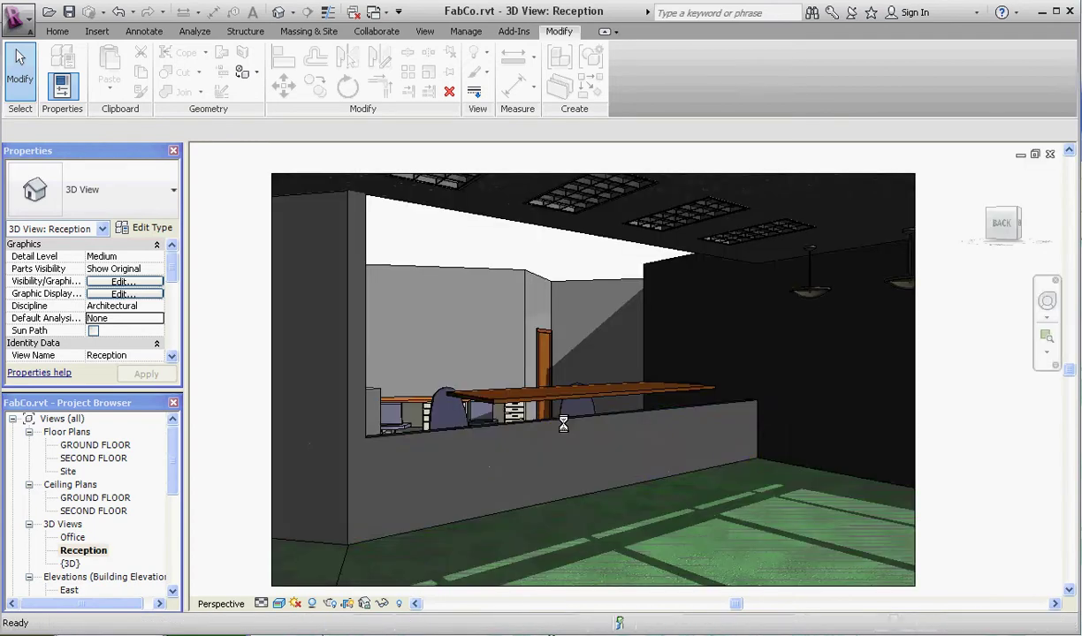
left_click(570, 512)
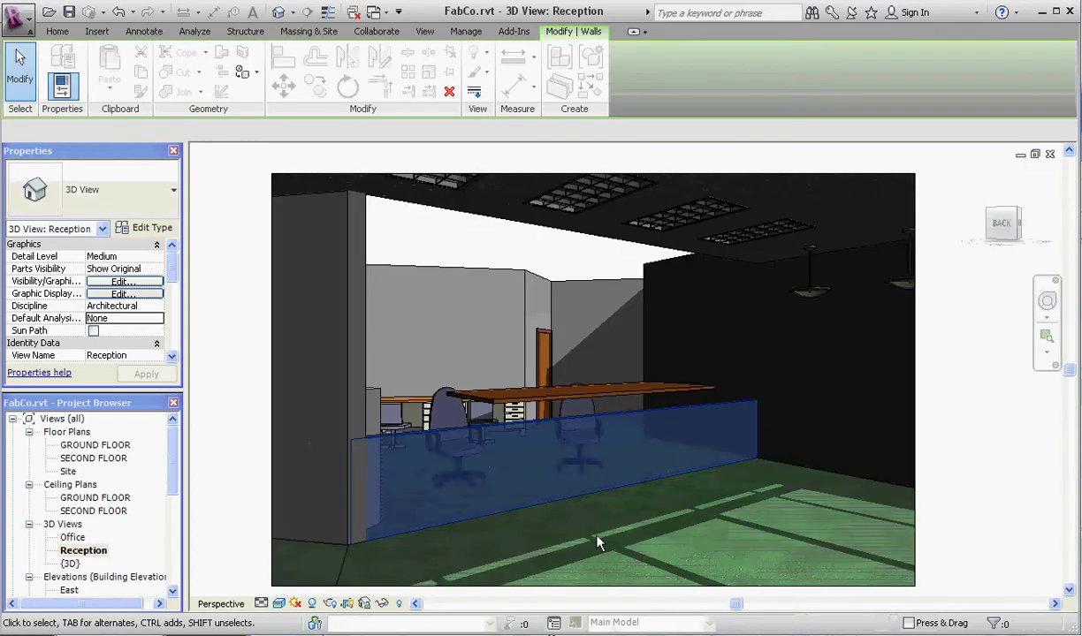
key("Escape")
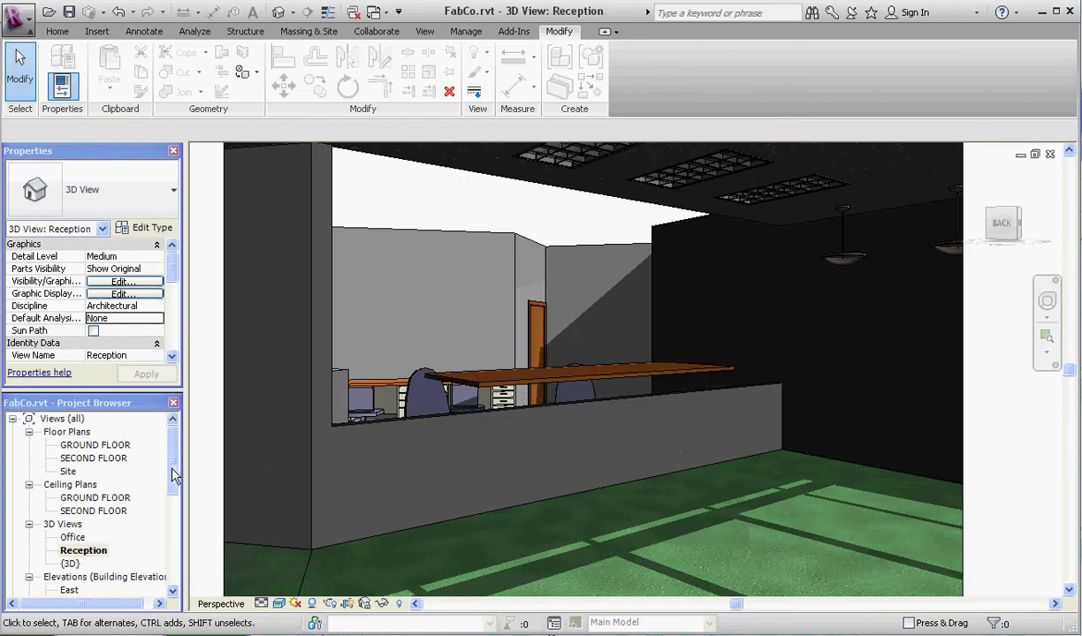
Step: Open the Section 3 view and save the project
left_click_drag(172, 476, 64, 537)
left_click(75, 537)
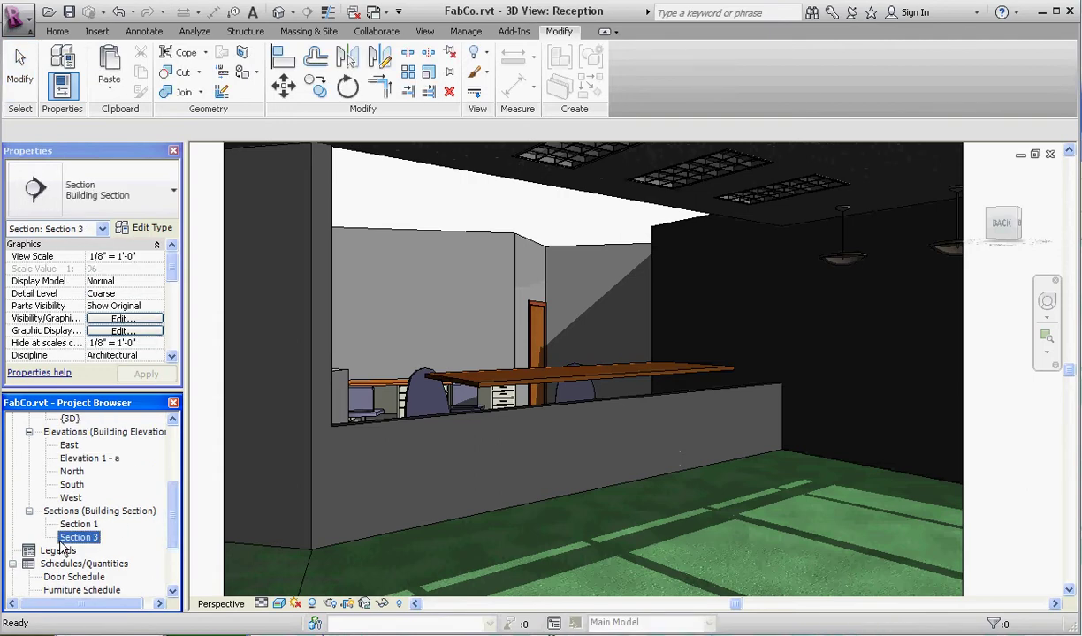
double_click(77, 537)
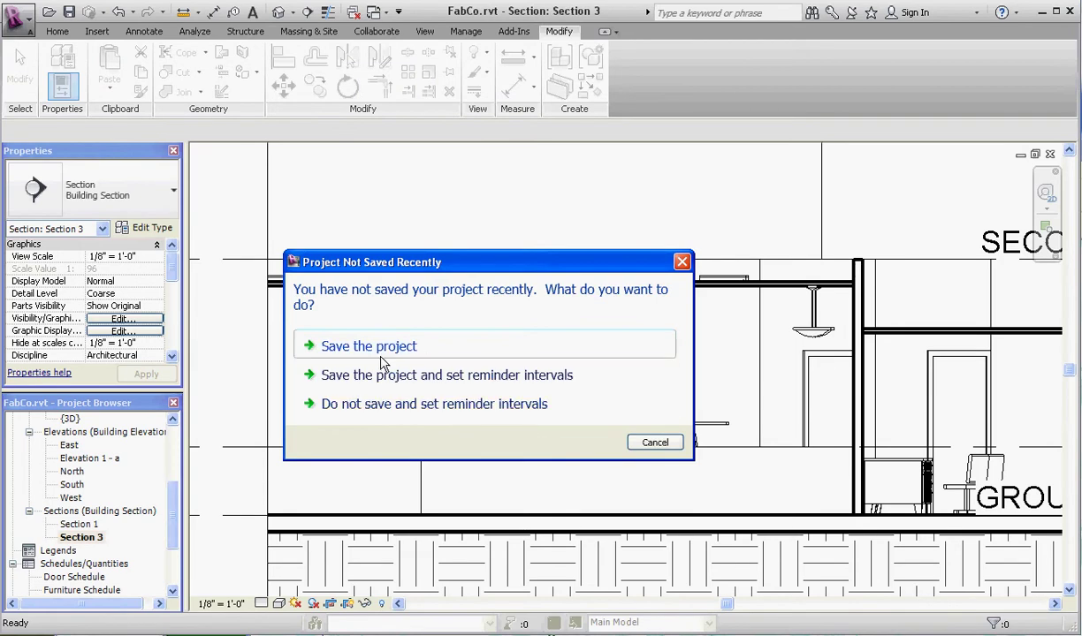
left_click(520, 346)
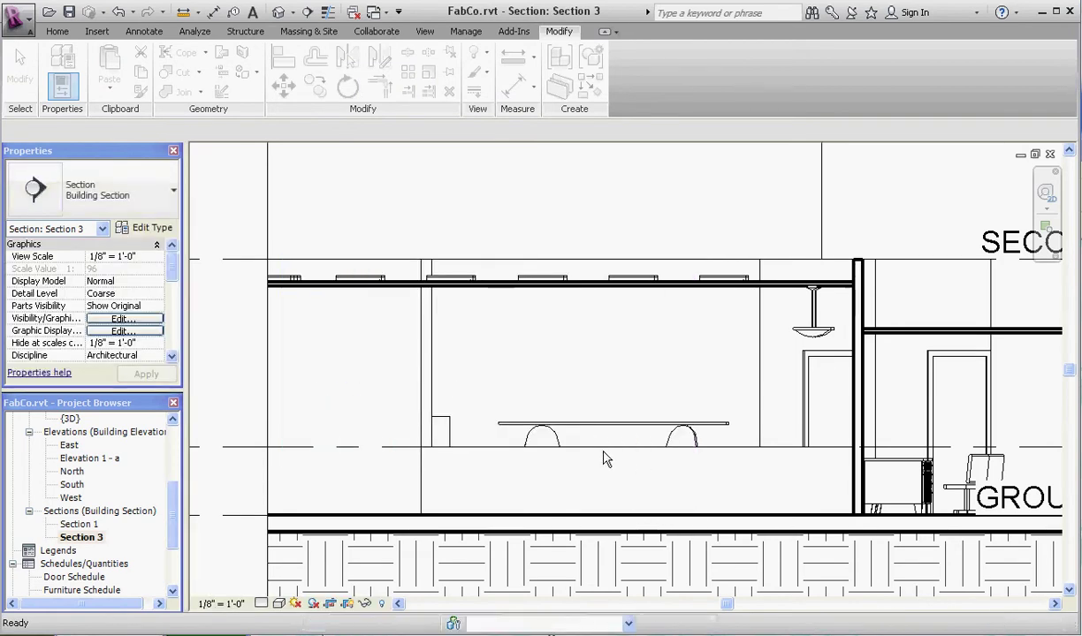
Step: Align the underside of the reception countertop with the top of the low wall in the section
key("a")
key("l")
scroll(605, 456, "up", 2)
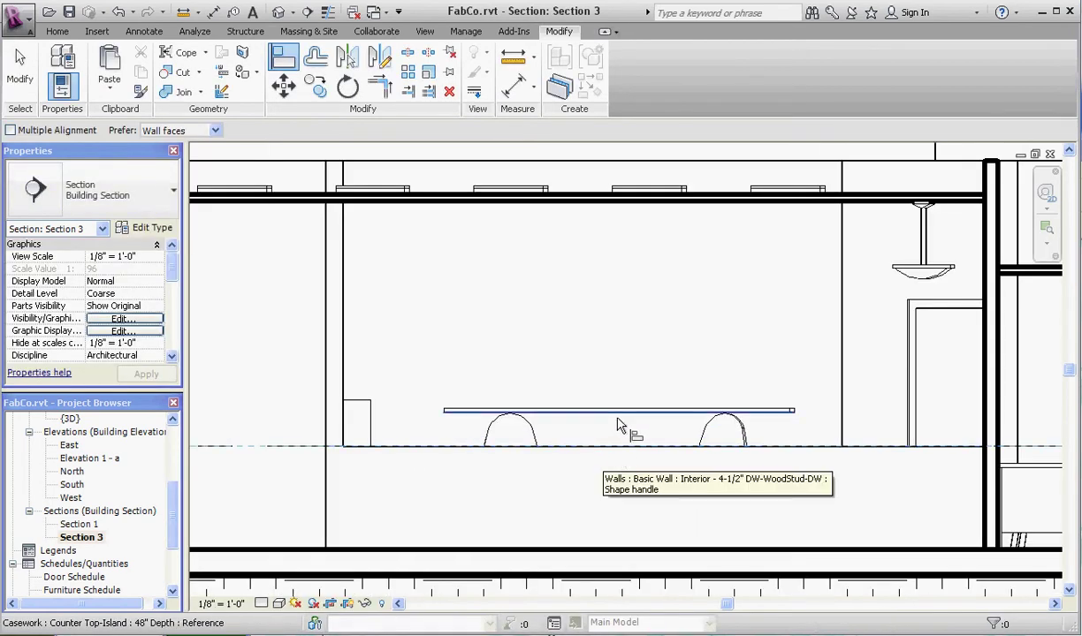
left_click(621, 442)
left_click(630, 445)
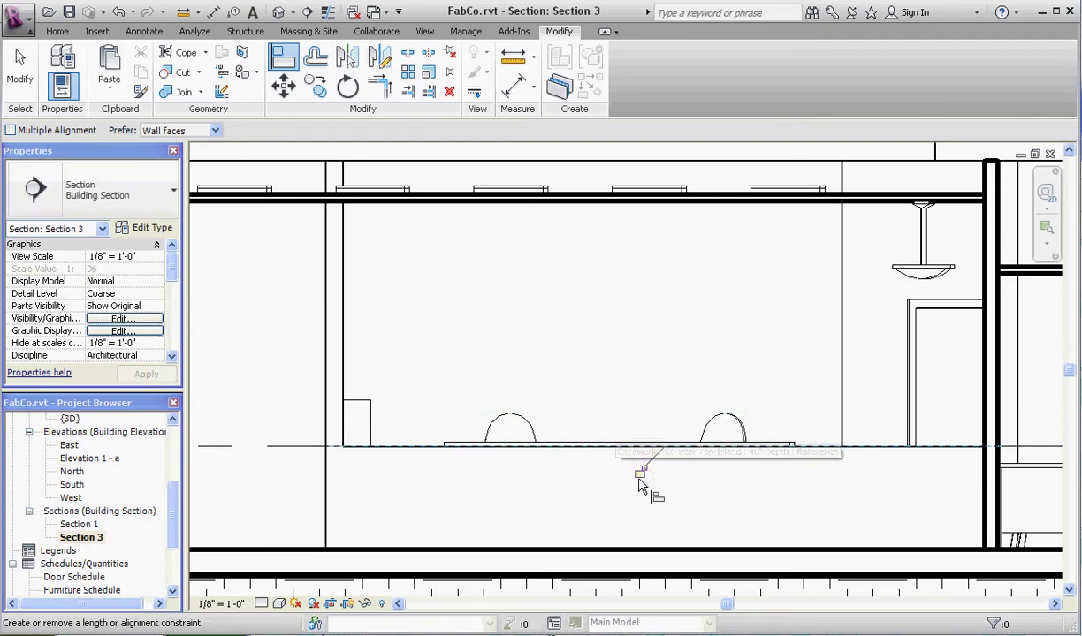
key("Escape")
key("Escape")
Step: In the GROUND FLOOR plan, stretch the countertop's upper end to the adjoining wall's corner, making it about 13' long
scroll(163, 477, "up", 5)
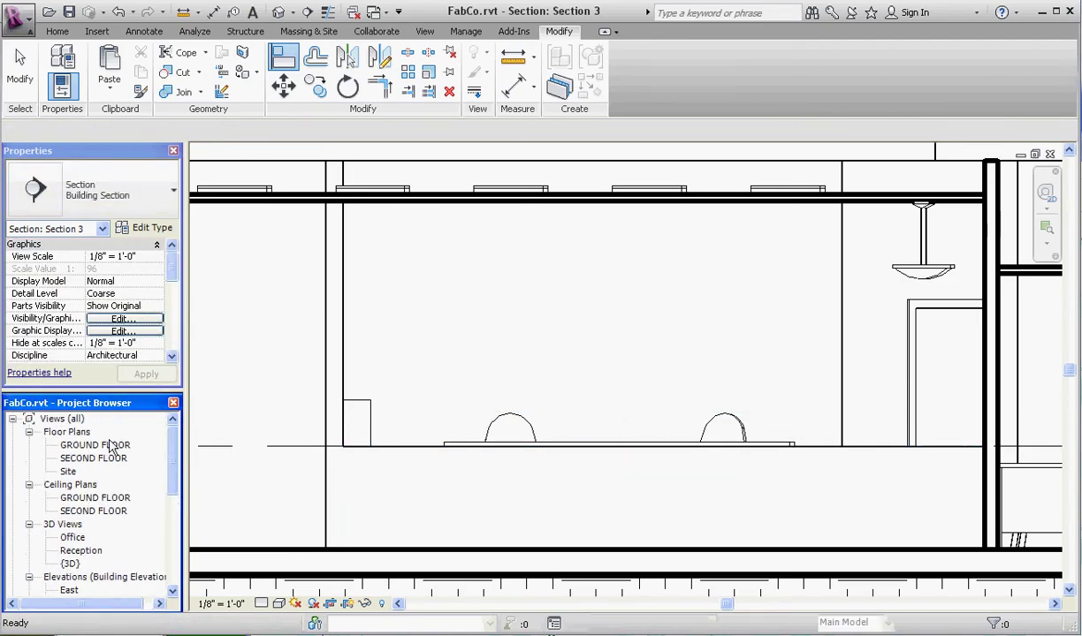
left_click(95, 446)
double_click(98, 448)
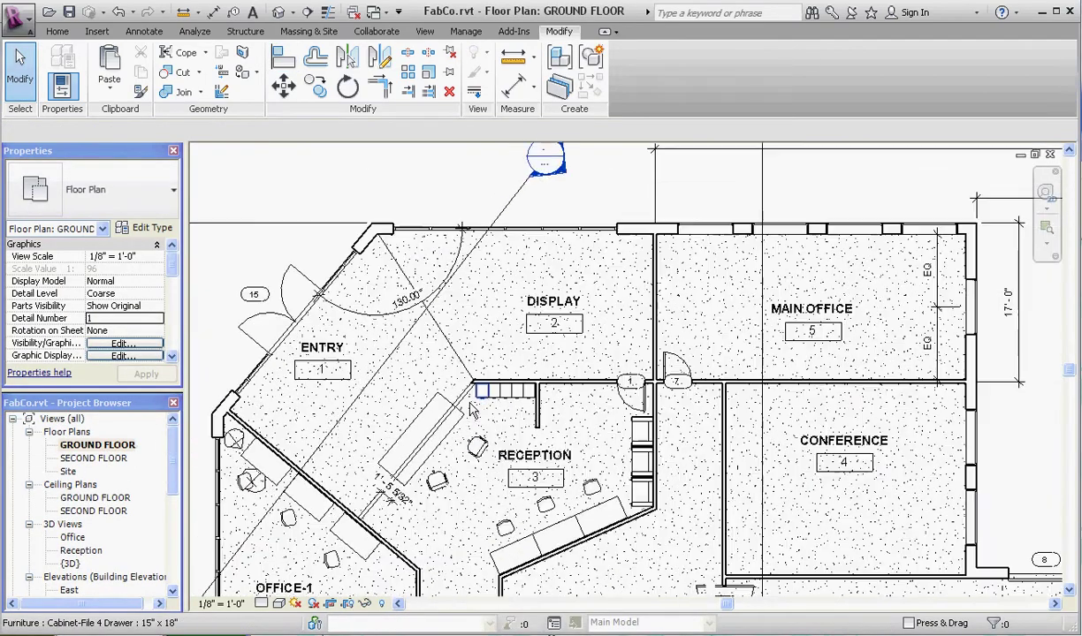
scroll(444, 408, "up", 3)
left_click(445, 408)
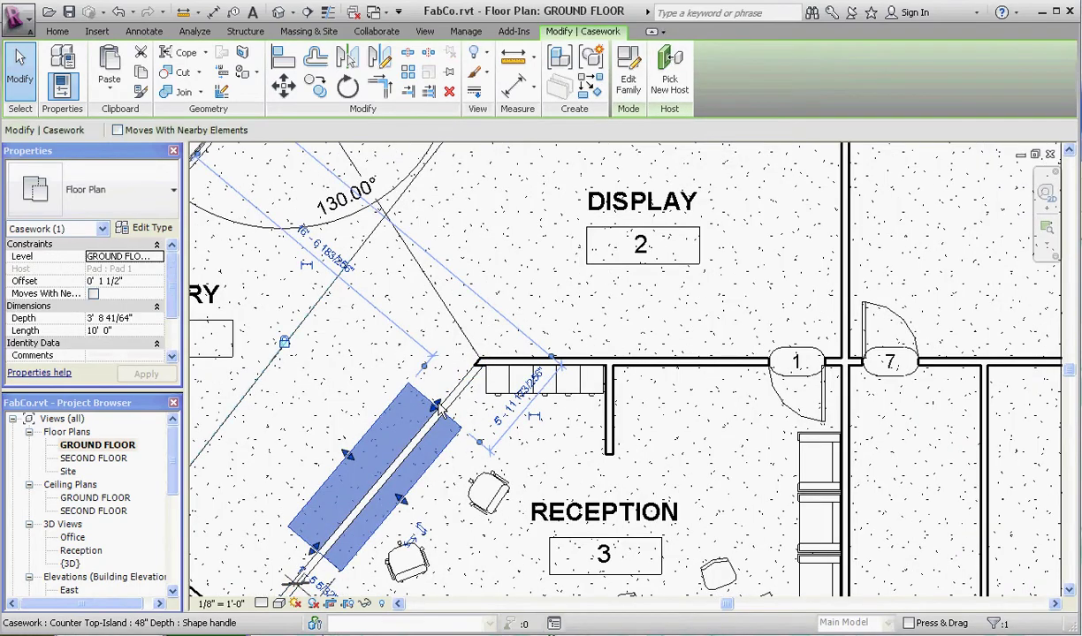
left_click_drag(474, 378, 478, 443)
scroll(477, 442, "down", 2)
scroll(468, 433, "up", 5)
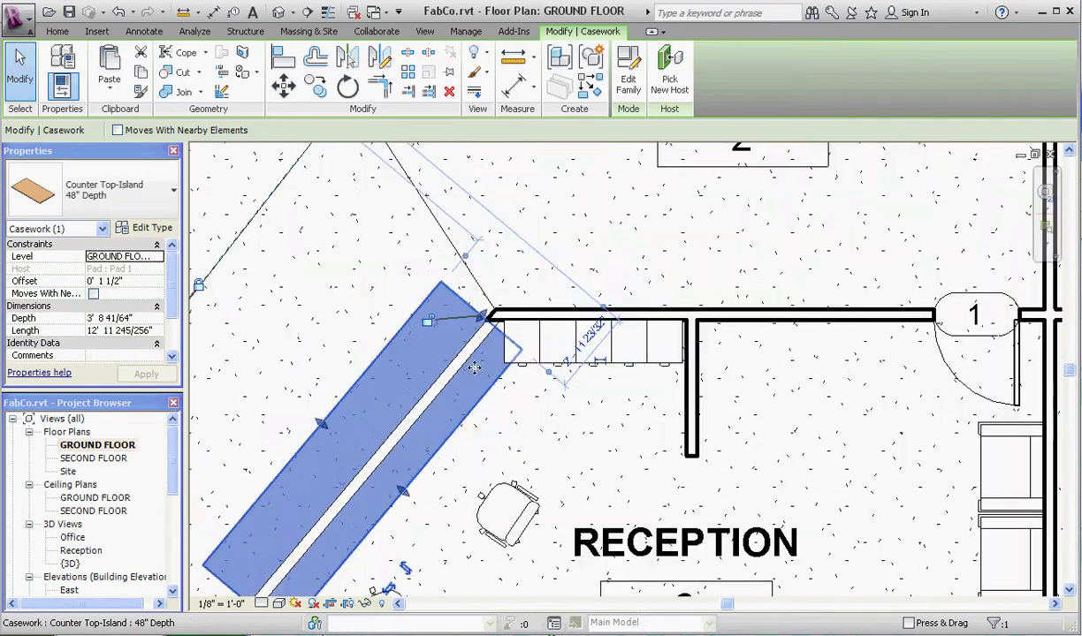
scroll(439, 468, "down", 2)
scroll(371, 353, "up", 4)
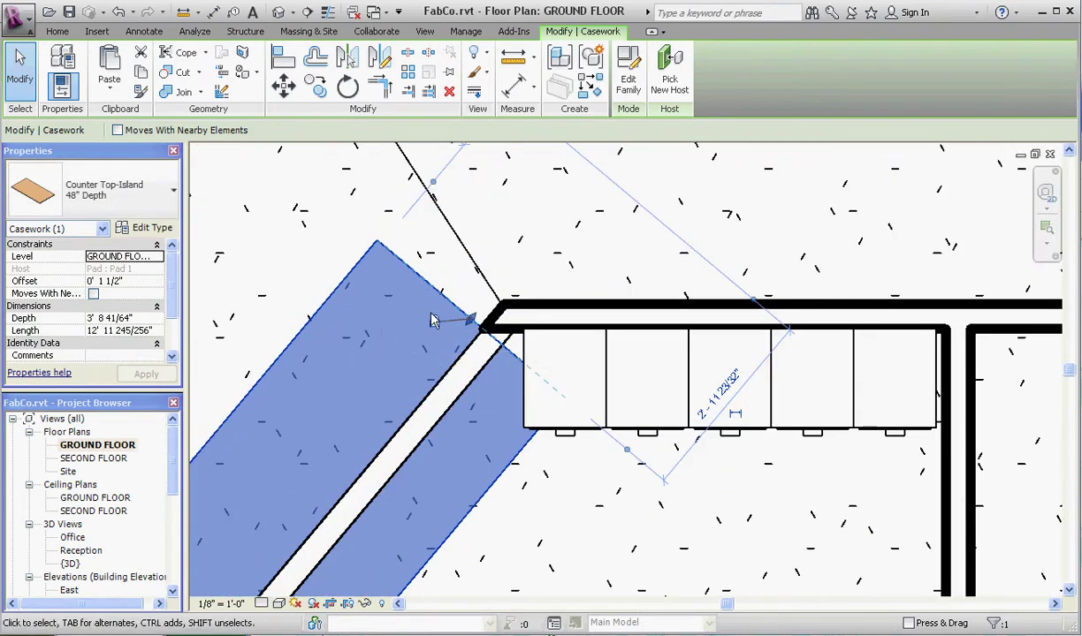
Step: Stretch the reception countertop's lower end to the diagonal wall opposite in the plan, making it about 18' 10" long
scroll(499, 256, "down", 2)
scroll(468, 353, "down", 2)
scroll(380, 396, "up", 2)
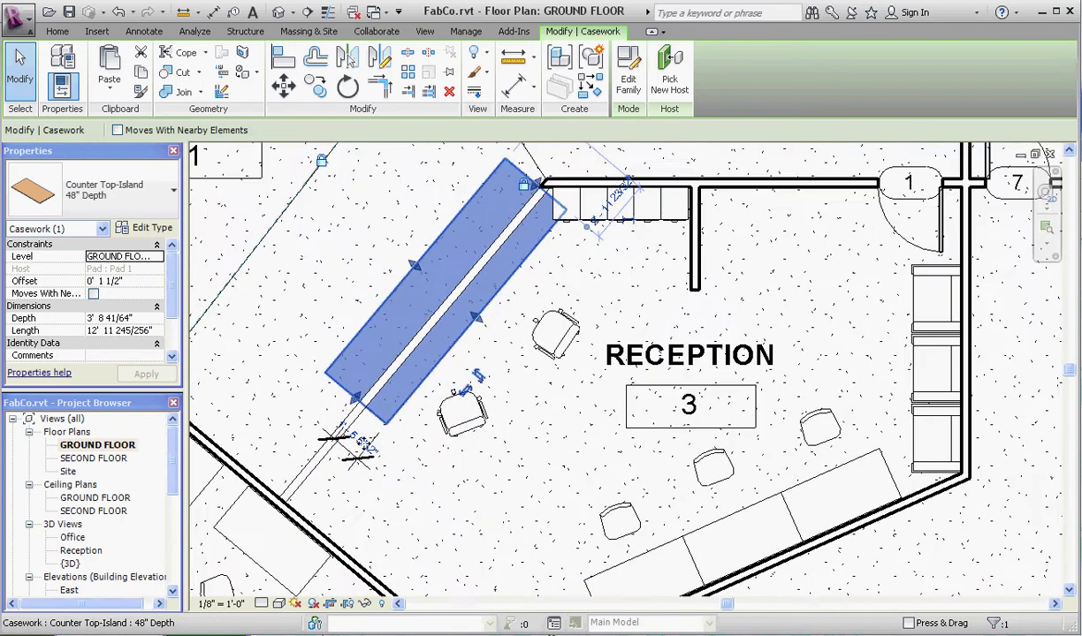
left_click_drag(380, 396, 270, 490)
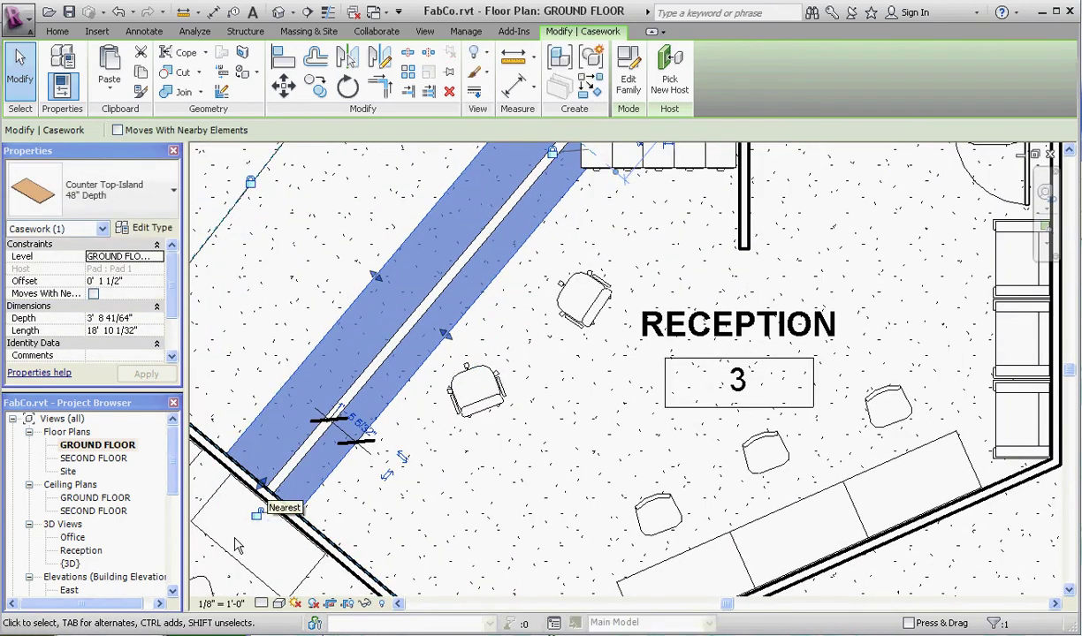
left_click(380, 506)
scroll(419, 320, "down", 3)
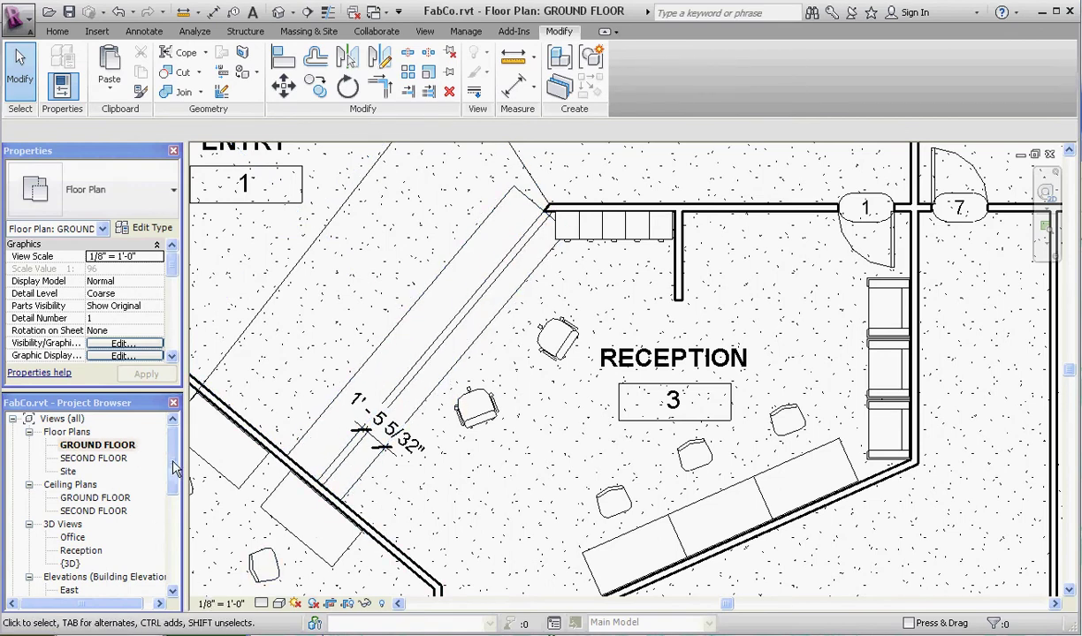
Step: Open the Reception 3D view and examine how the countertop meets the low wall and the walls at its ends
double_click(85, 550)
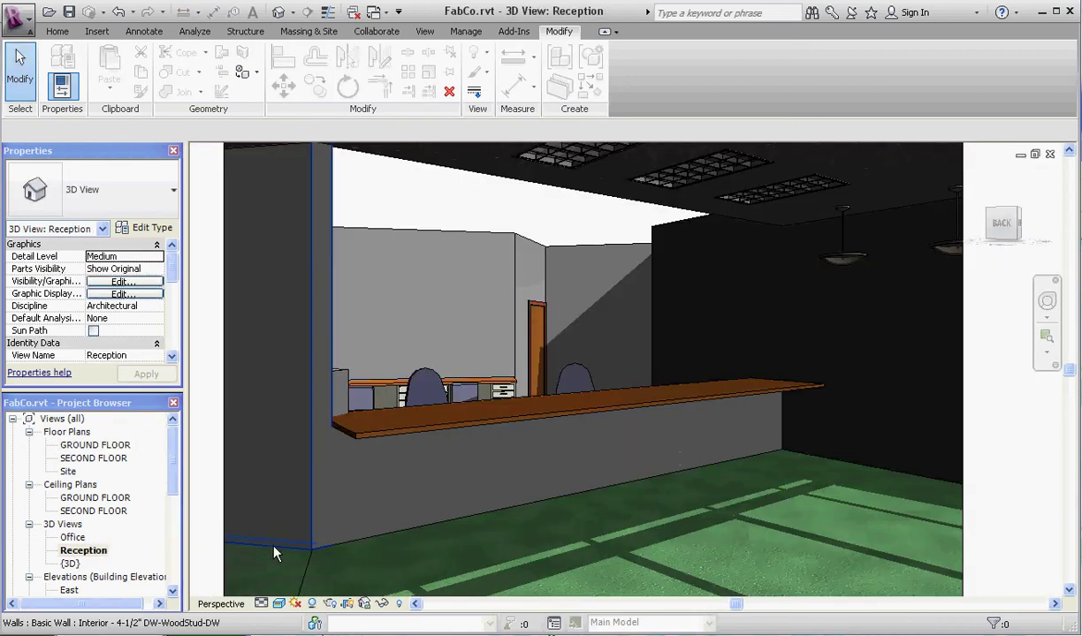
scroll(369, 418, "up", 3)
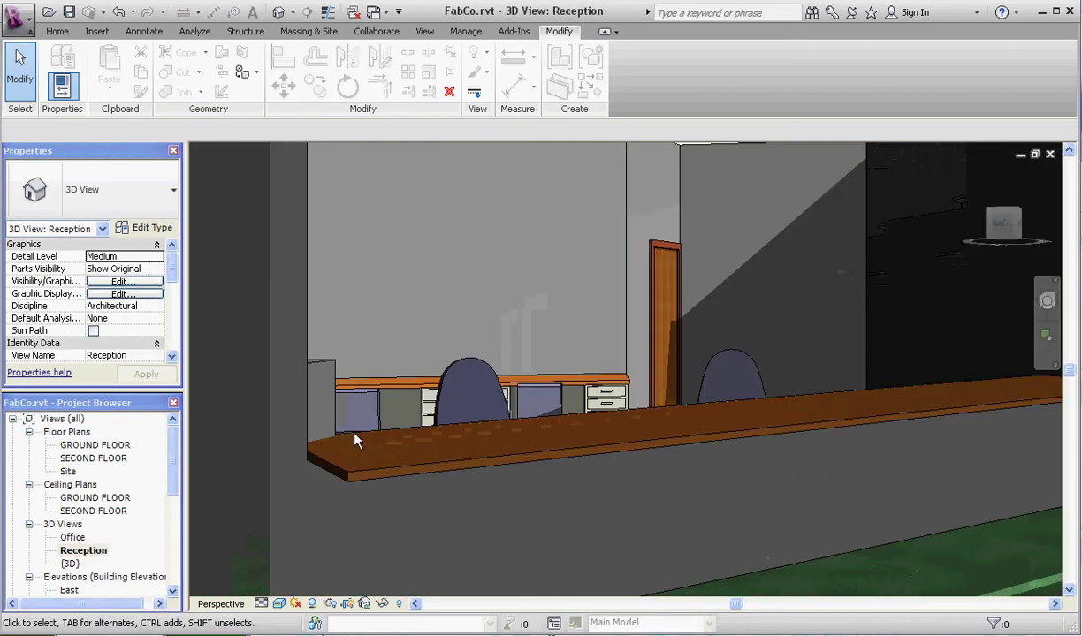
scroll(309, 396, "down", 6)
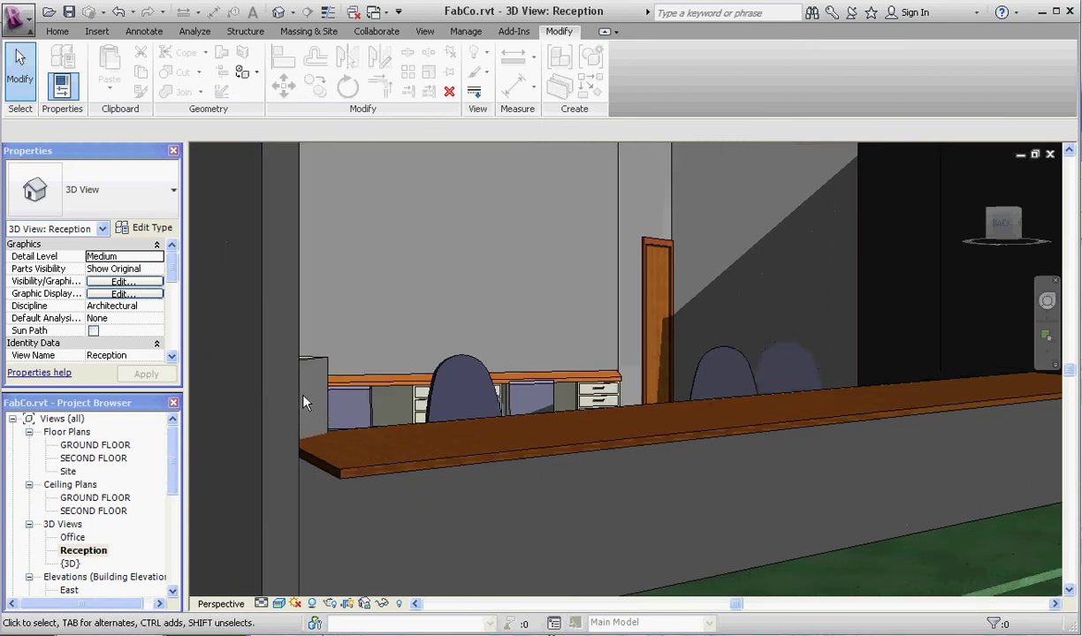